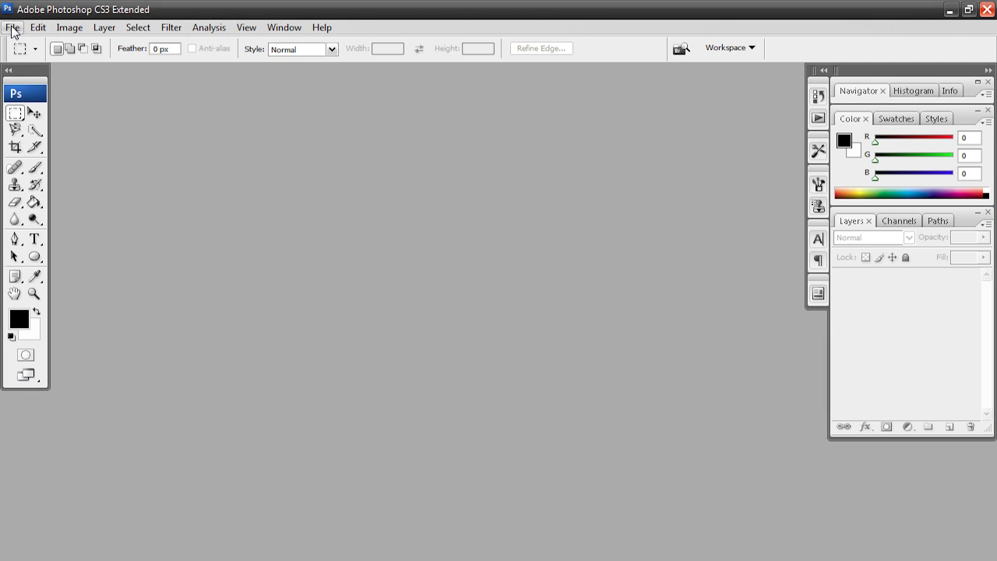
Open the File menu's New document dialog
left_click(13, 28)
Create a white 111 × 111 px document at 4000 pixels/cm, enlarge its window, and unlock Background
left_click(24, 42)
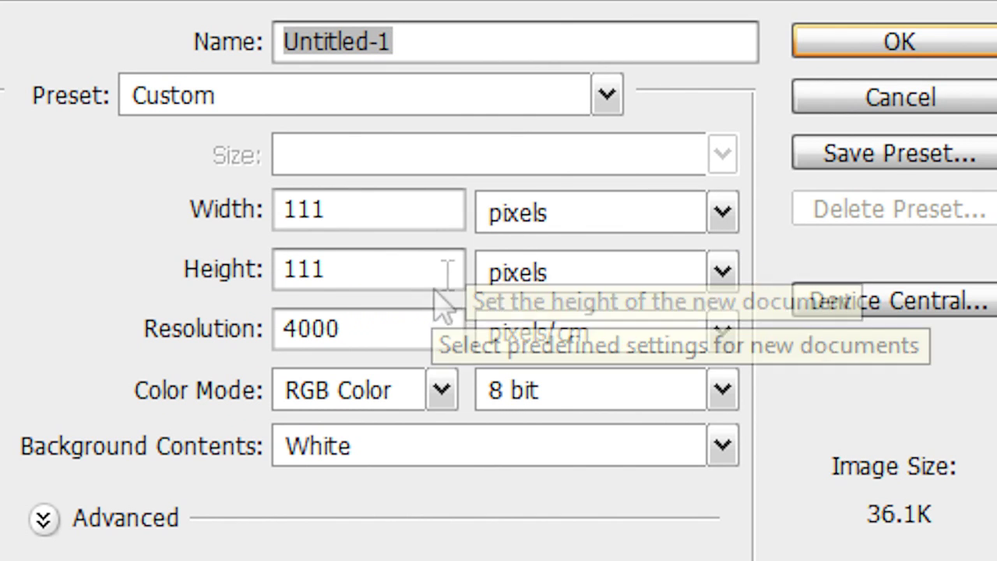
left_click(417, 315)
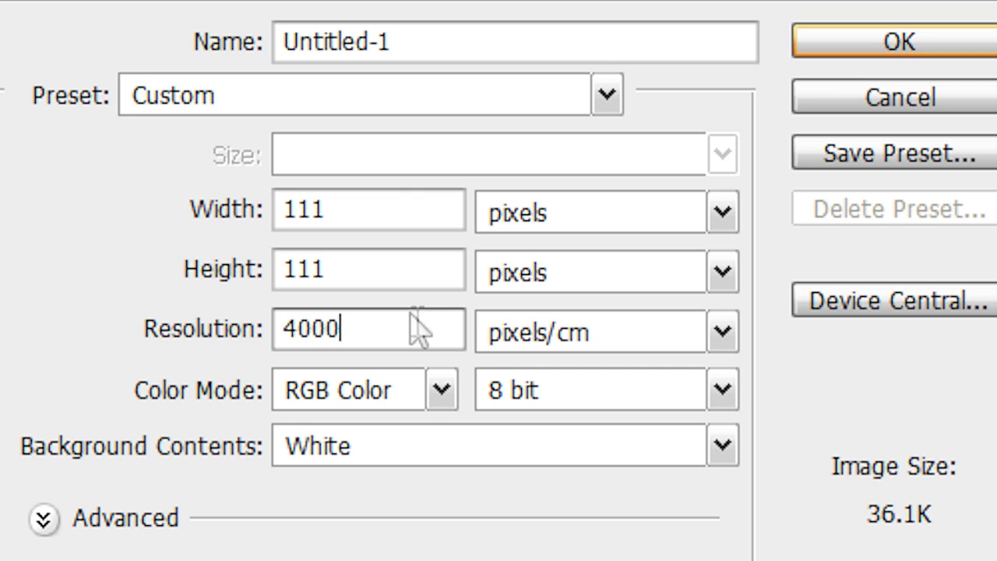
left_click(814, 51)
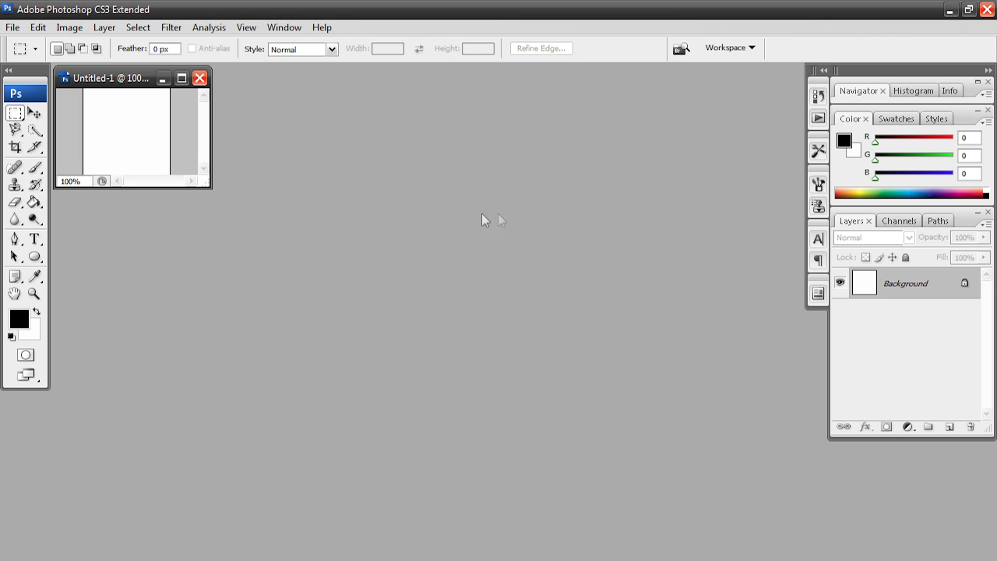
left_click_drag(198, 189, 815, 353)
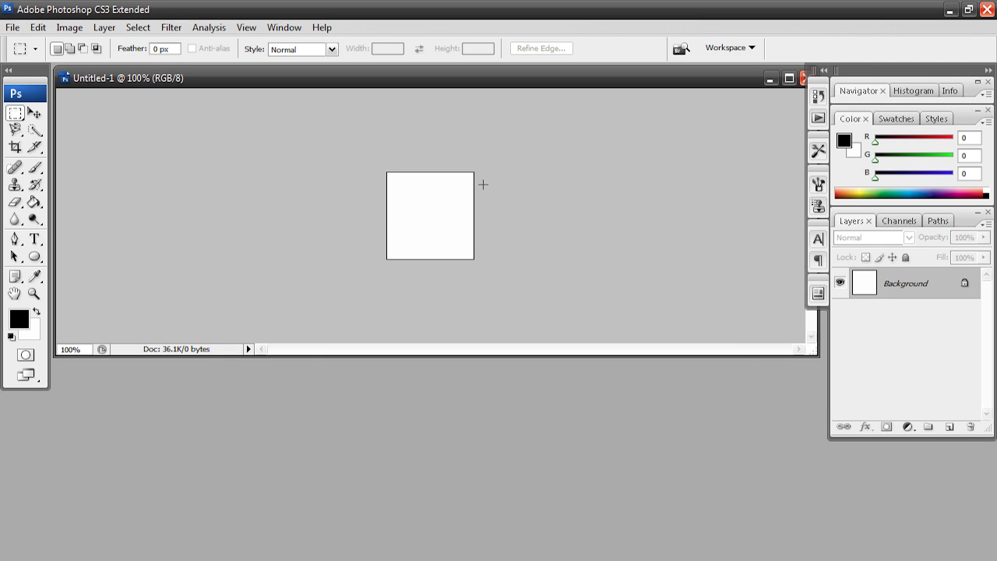
double_click(905, 292)
Convert the Background into Layer 0 and add a Gradient Overlay layer style
left_click(630, 233)
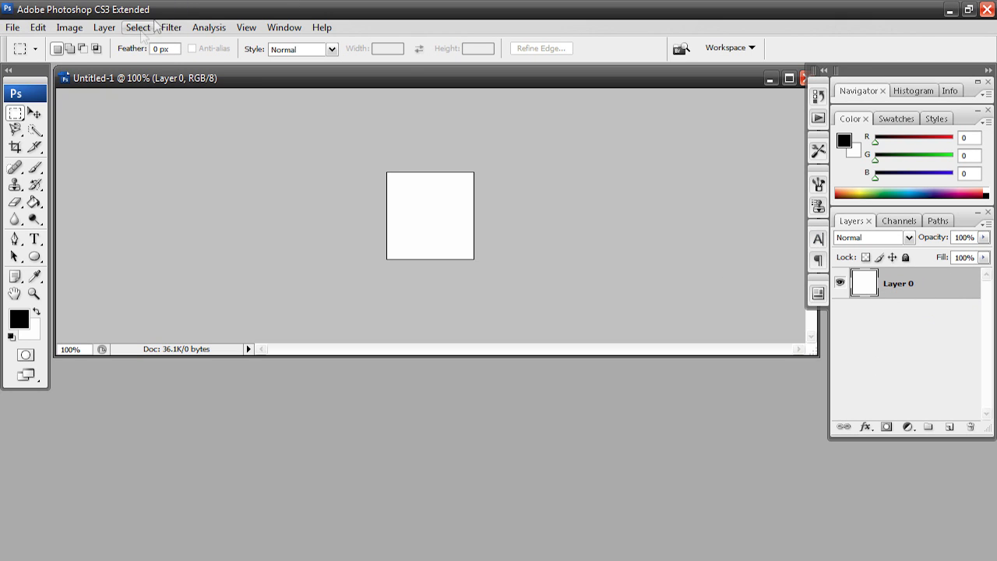
left_click(104, 29)
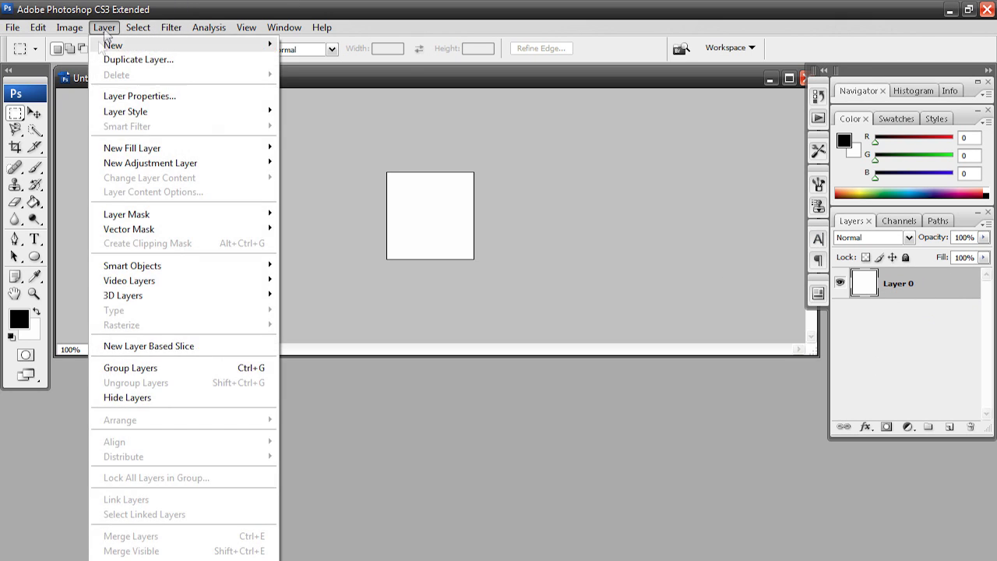
mouse_move(137, 113)
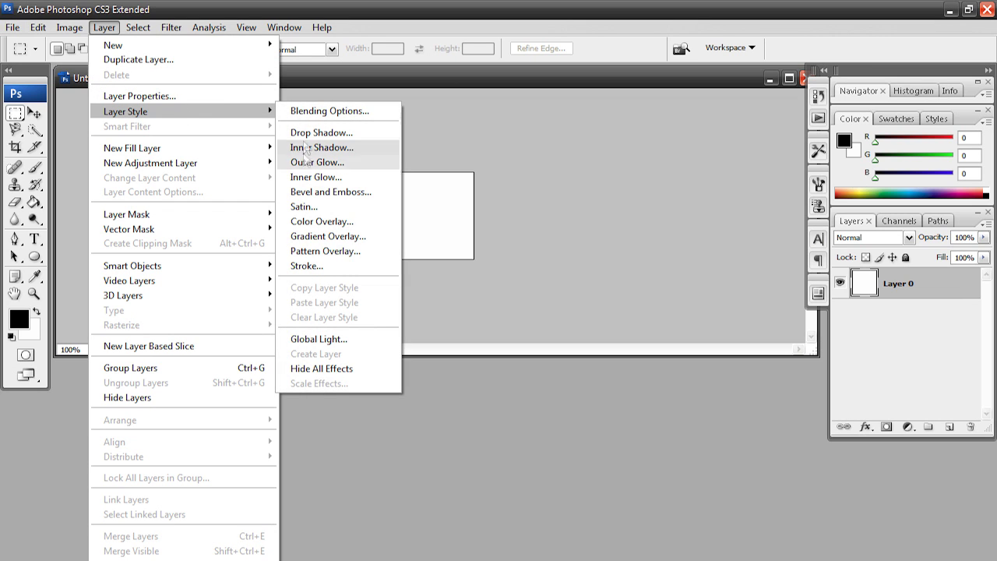
left_click(331, 235)
left_click_drag(565, 363, 816, 137)
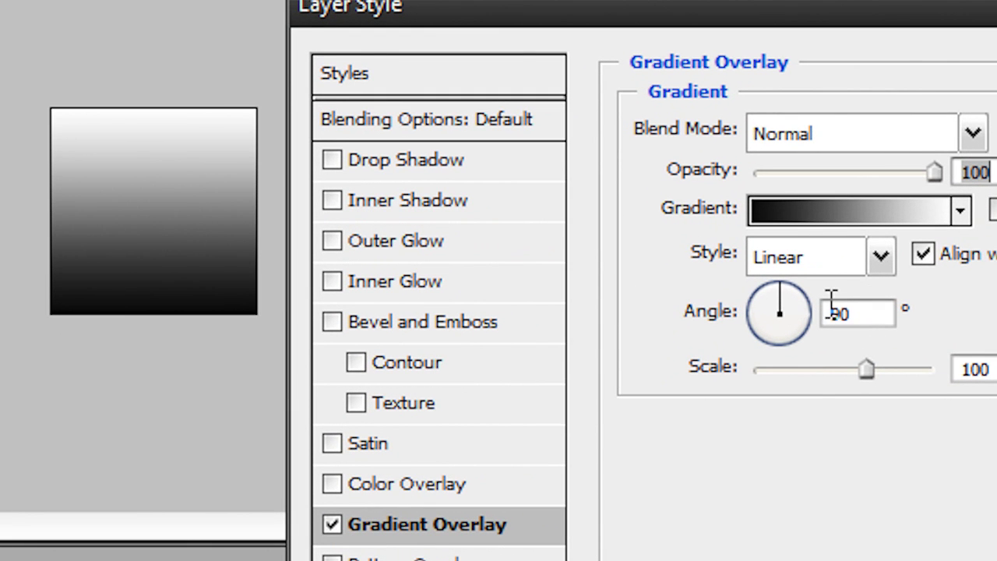
Set the gradient overlay angle to 120° and bring up the Gradient Editor
double_click(833, 311)
key("BackSpace")
type("120")
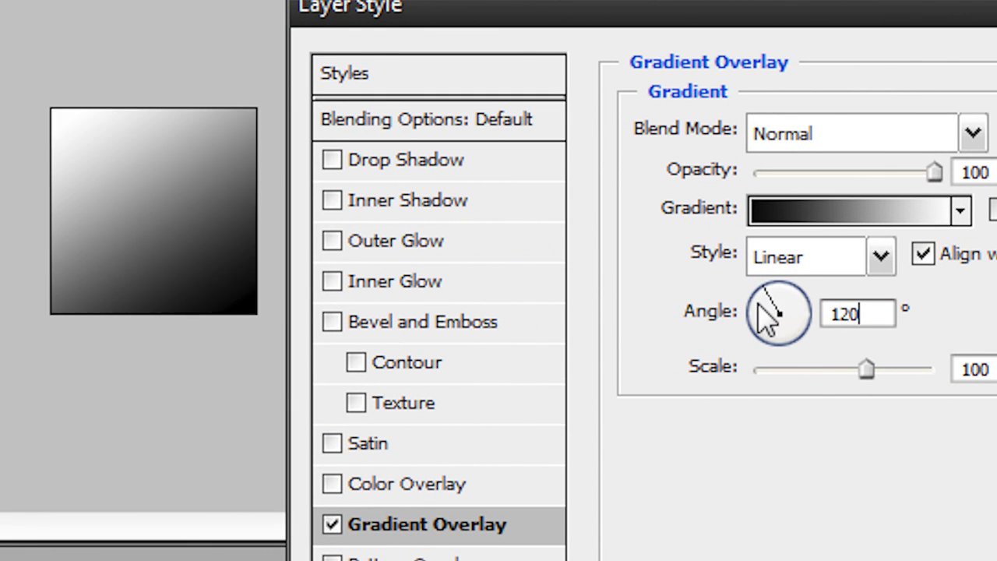
key("Return")
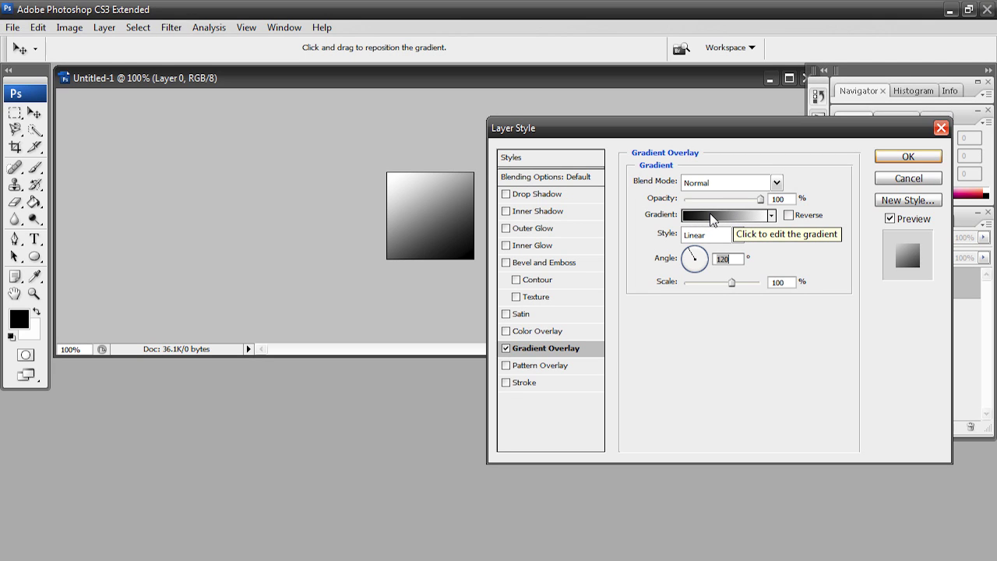
left_click(710, 212)
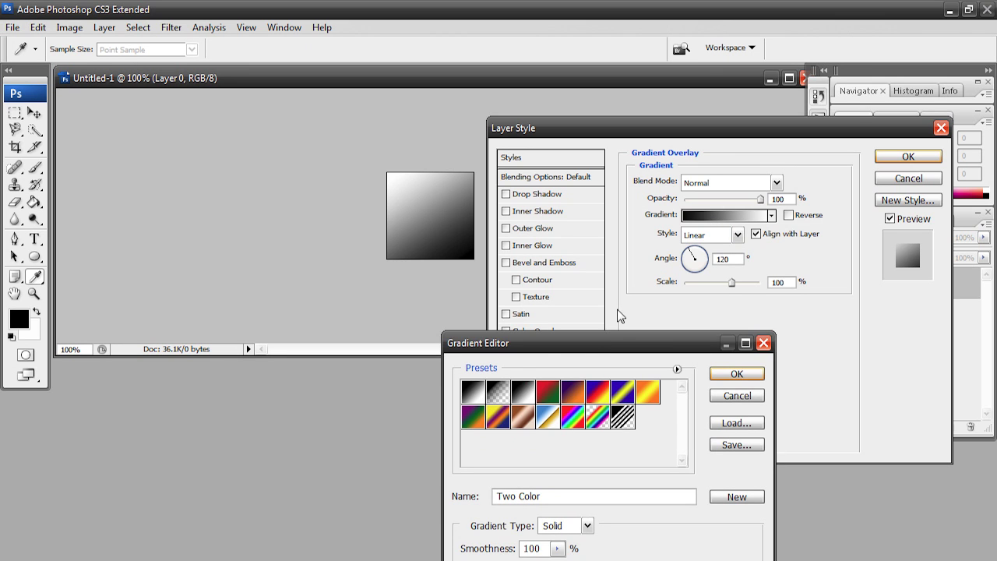
Set the left gradient stop to dark navy blue (001c5b)
left_click_drag(615, 340, 698, 103)
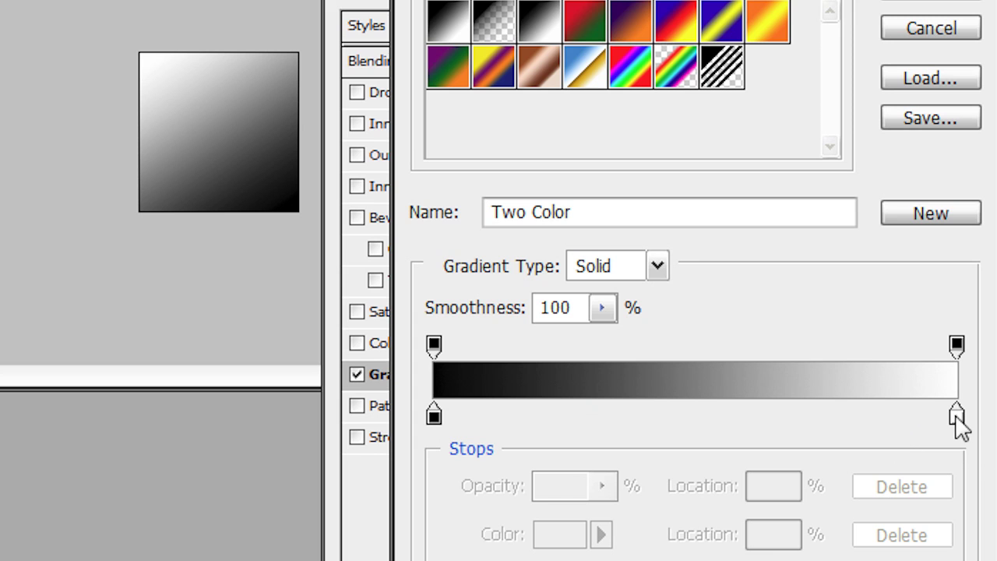
double_click(433, 417)
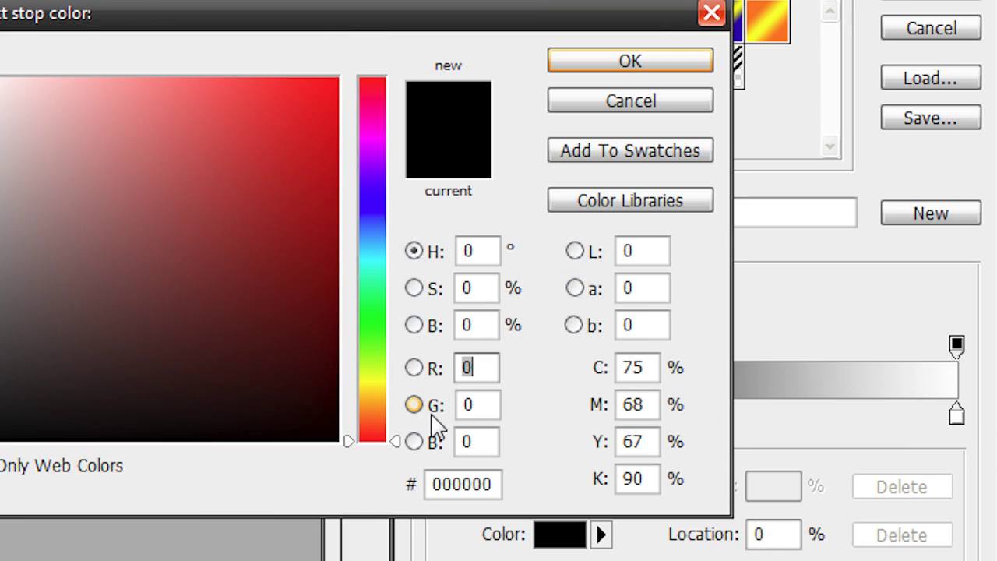
left_click_drag(522, 387, 519, 266)
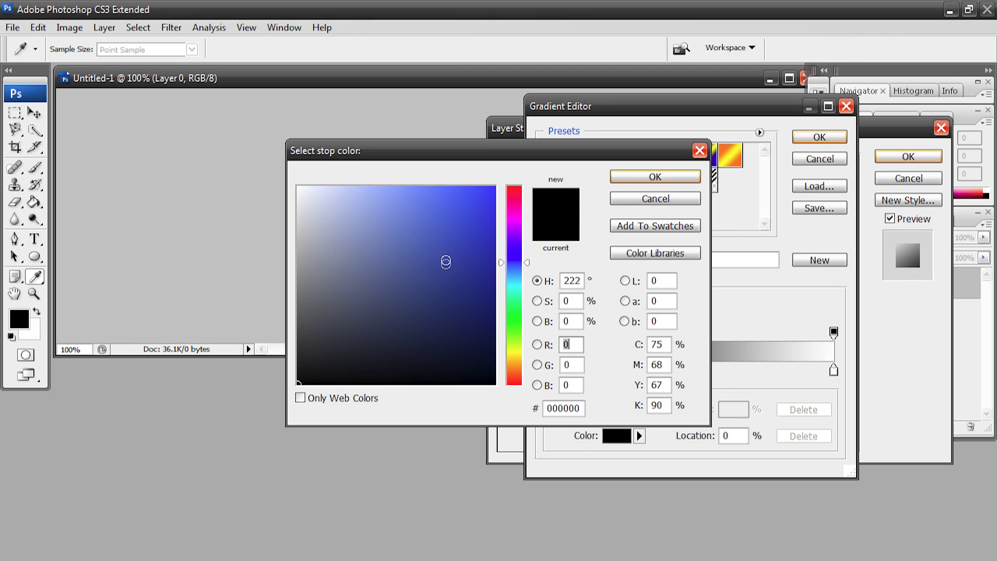
left_click_drag(447, 257, 494, 314)
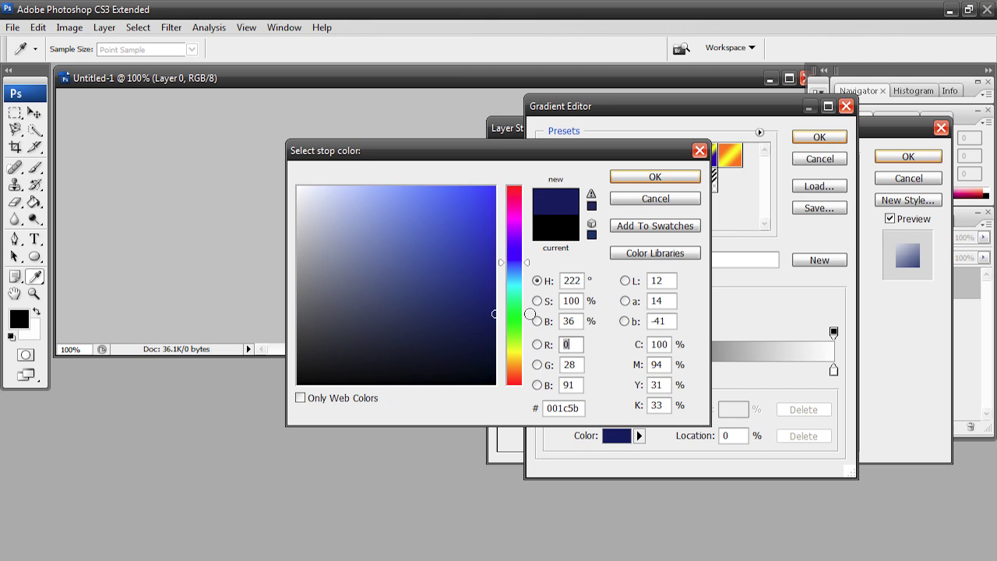
left_click(623, 180)
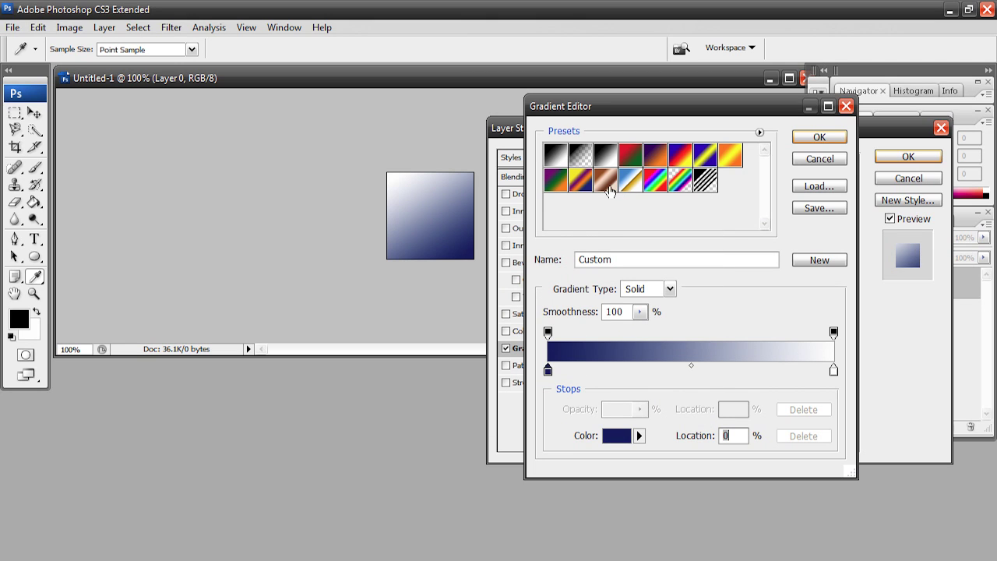
Set the right gradient stop to a bright violet
double_click(833, 371)
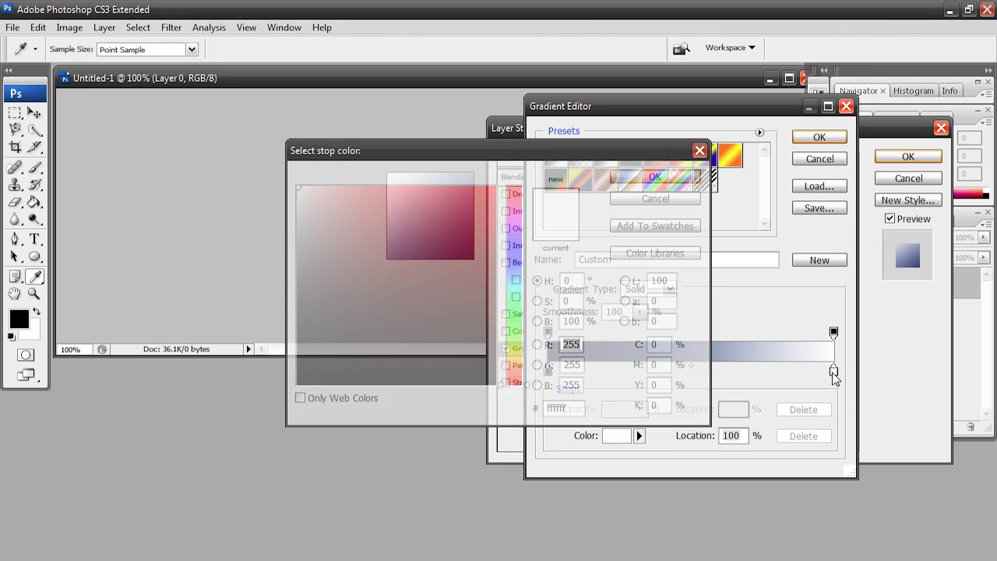
mouse_move(515, 277)
left_mouse_down()
mouse_move(519, 249)
mouse_move(518, 258)
left_mouse_up()
left_click(450, 221)
mouse_move(450, 220)
left_mouse_down()
mouse_move(429, 204)
mouse_move(443, 220)
left_mouse_up()
left_click(643, 179)
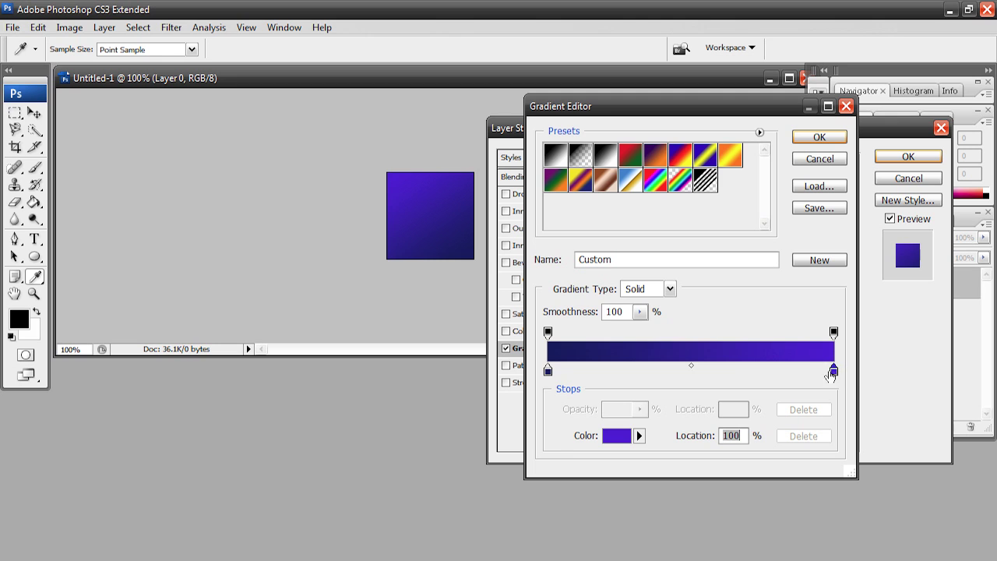
Move the navy stop to 7% and the violet stop to about 82%, then accept the gradient
left_click_drag(549, 374, 569, 373)
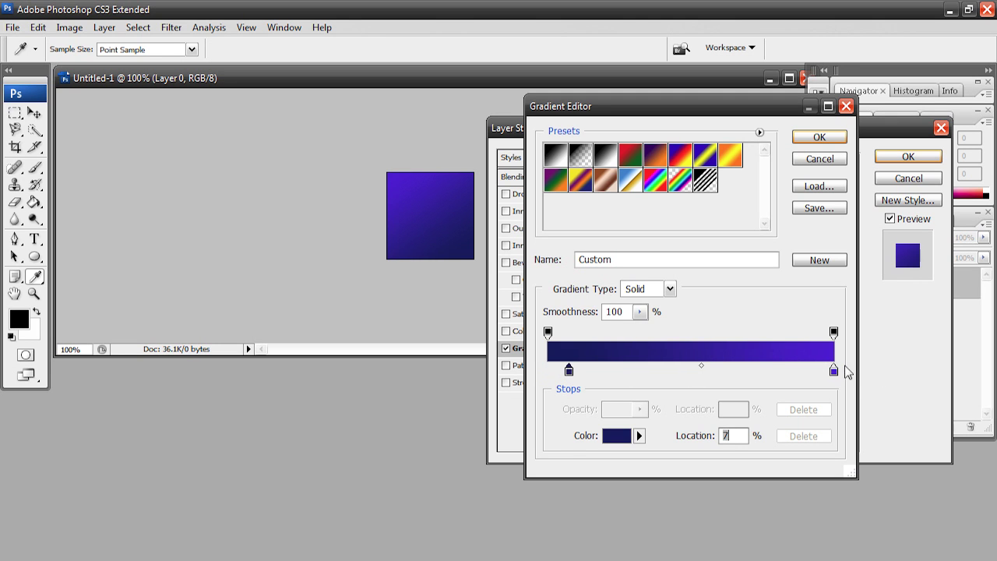
left_click_drag(833, 372, 802, 369)
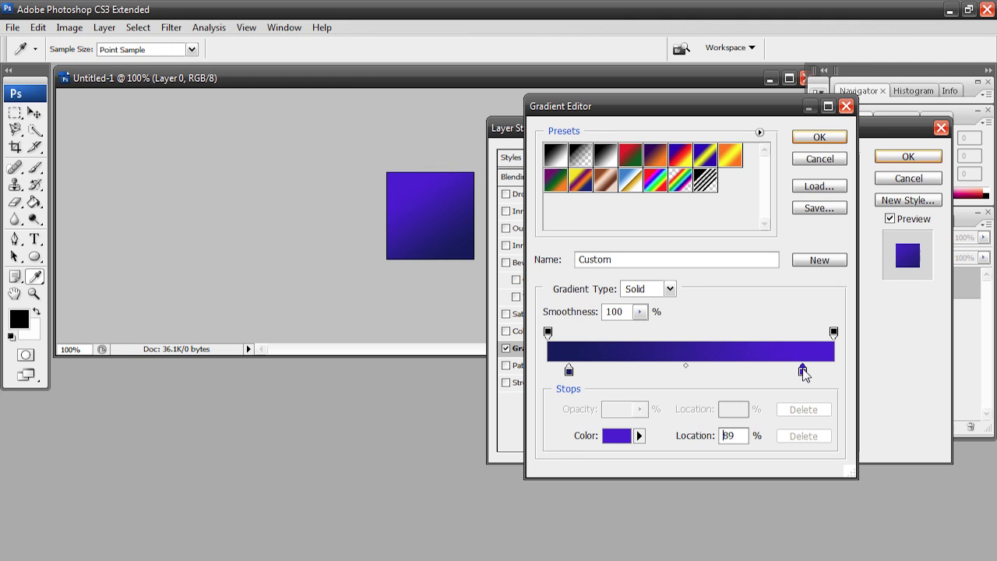
left_click(816, 138)
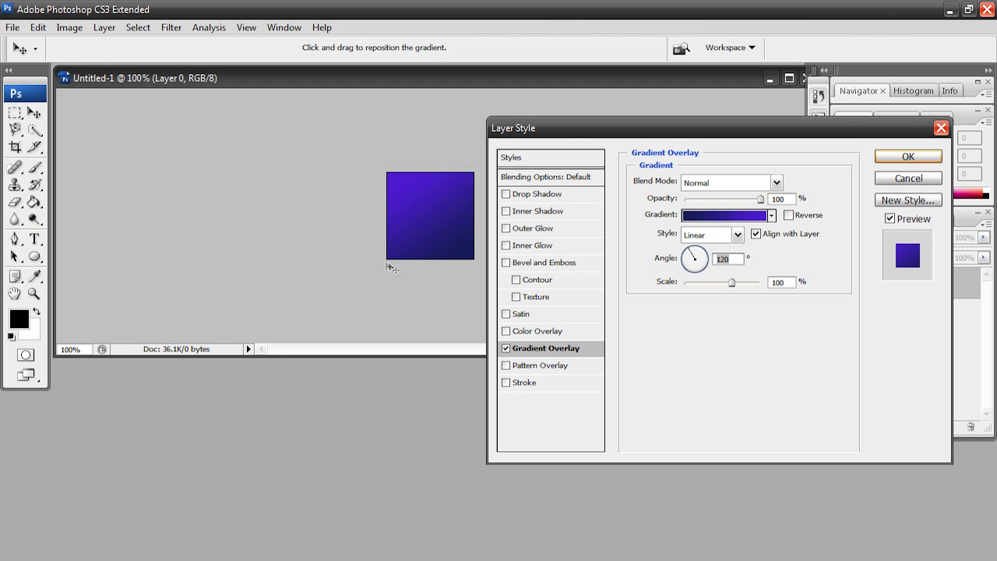
Apply the navy-violet gradient overlay and draw a text box for the letter T
left_click(918, 157)
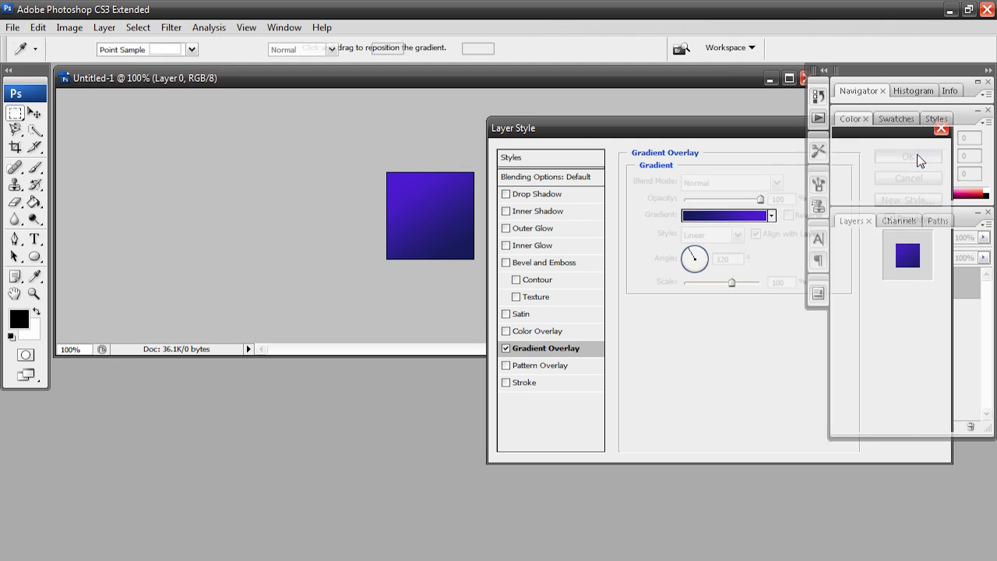
left_click(35, 241)
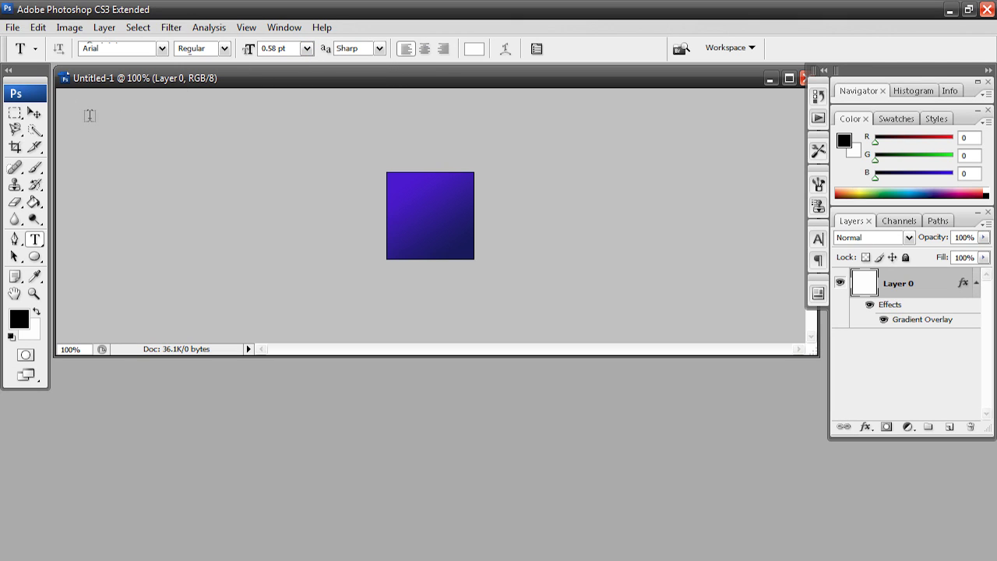
left_click_drag(769, 319, 67, 106)
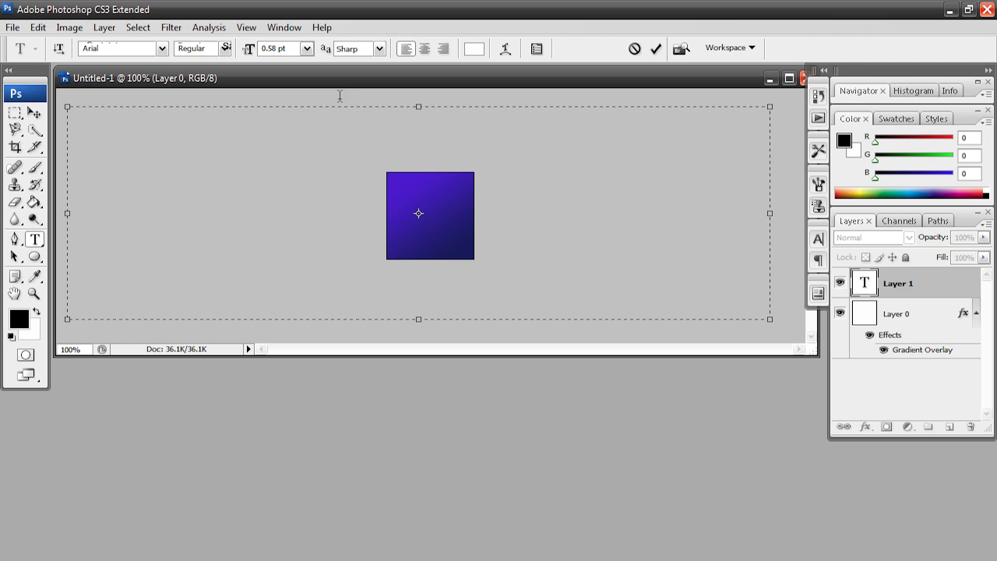
Position the white Arial T onto the blue square as its own text layer
left_click_drag(815, 355, 892, 463)
left_click_drag(267, 141, 591, 202)
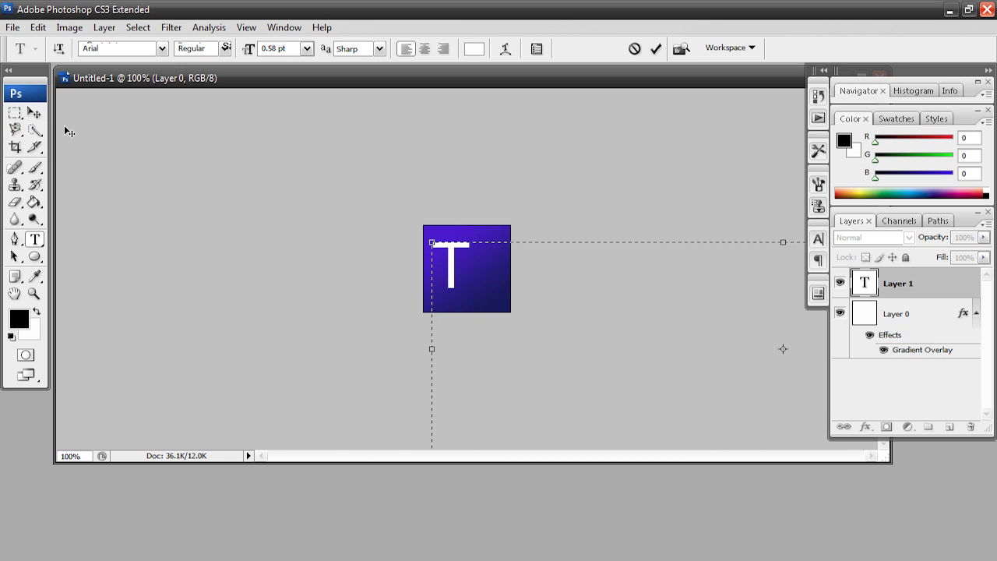
left_click(34, 113)
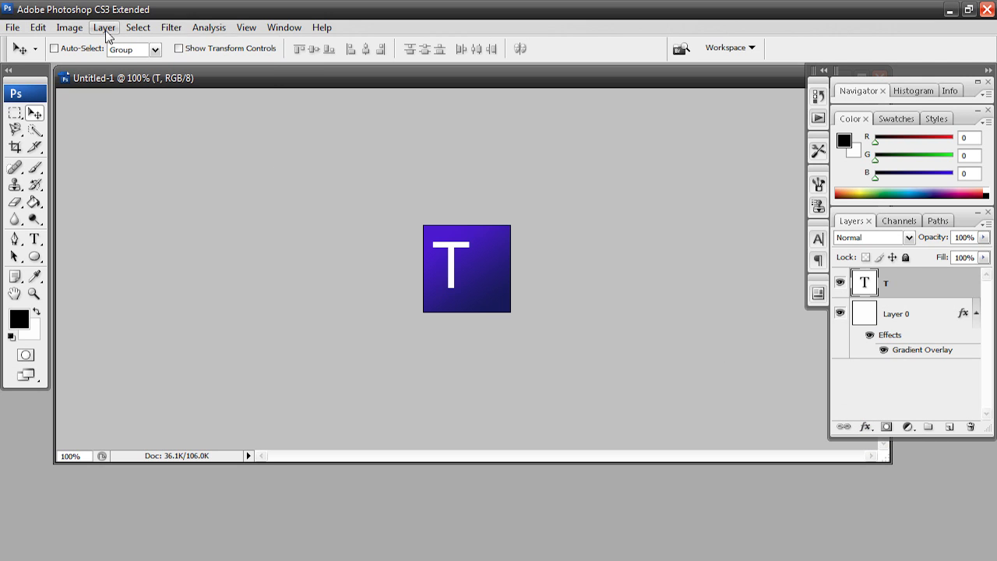
left_click(106, 31)
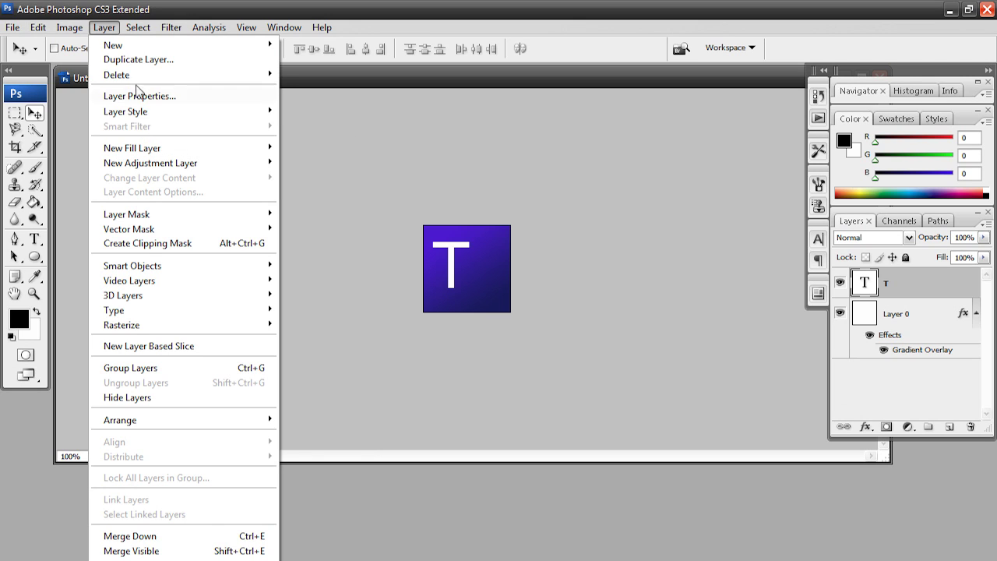
Add a Bevel and Emboss effect to the T with depth set to 1%
mouse_move(143, 116)
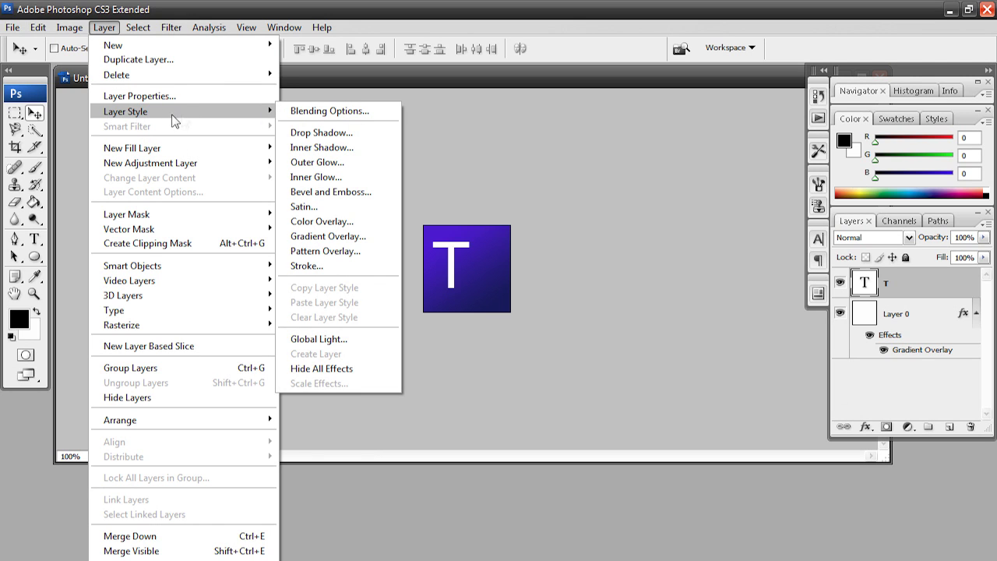
left_click(333, 198)
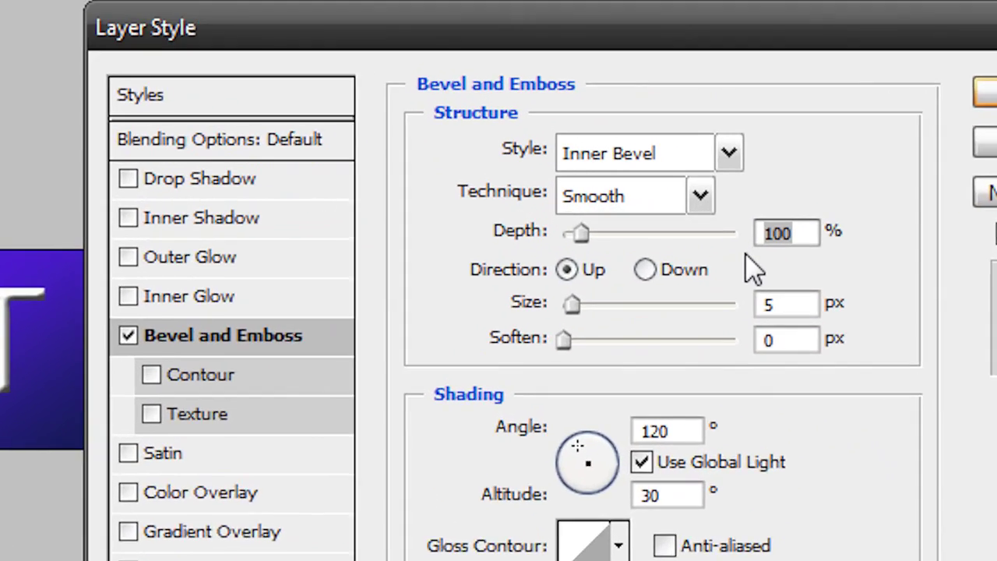
key("BackSpace")
type("1")
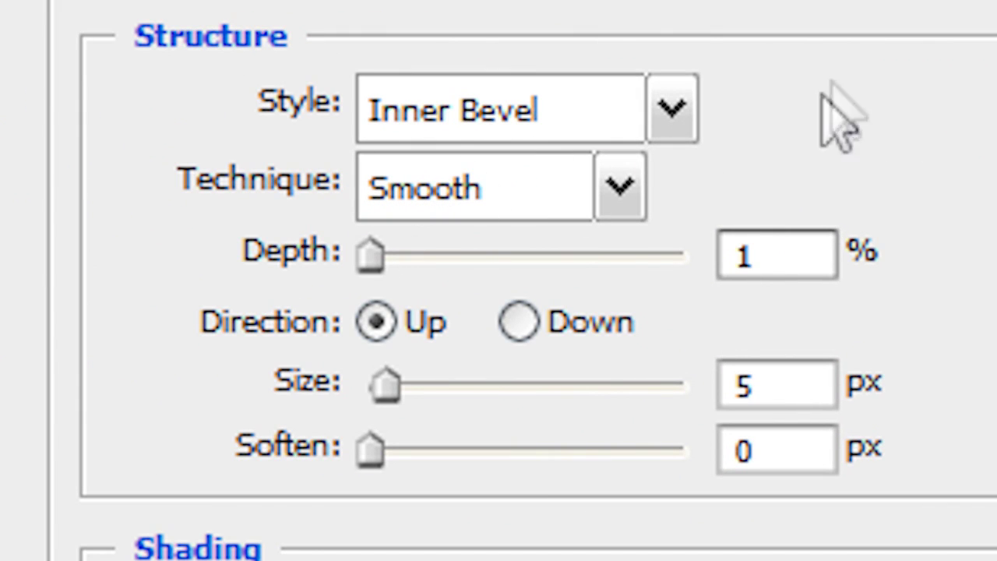
left_click(902, 160)
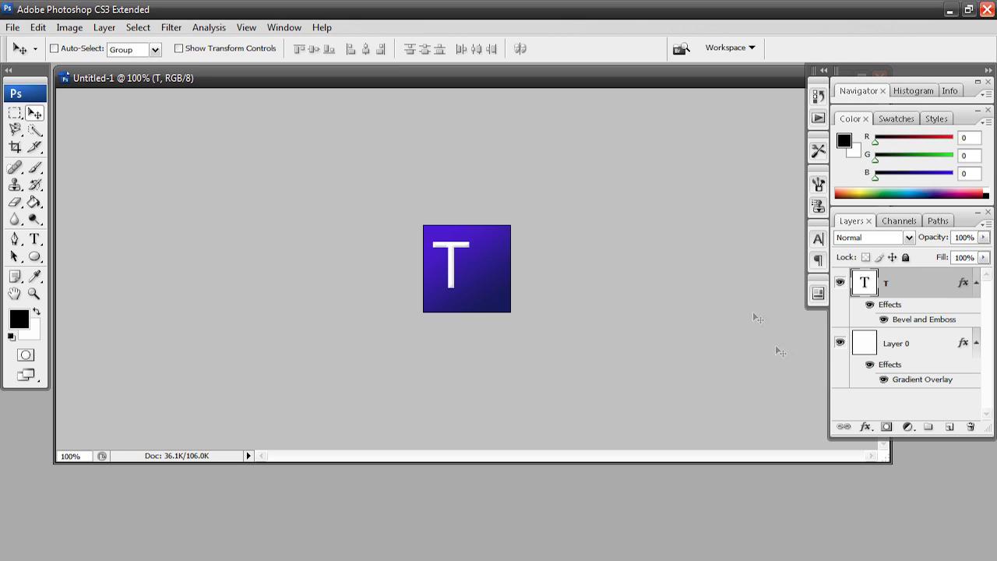
Add a Drop Shadow to the T layer with opacity set to 15%
left_click(96, 33)
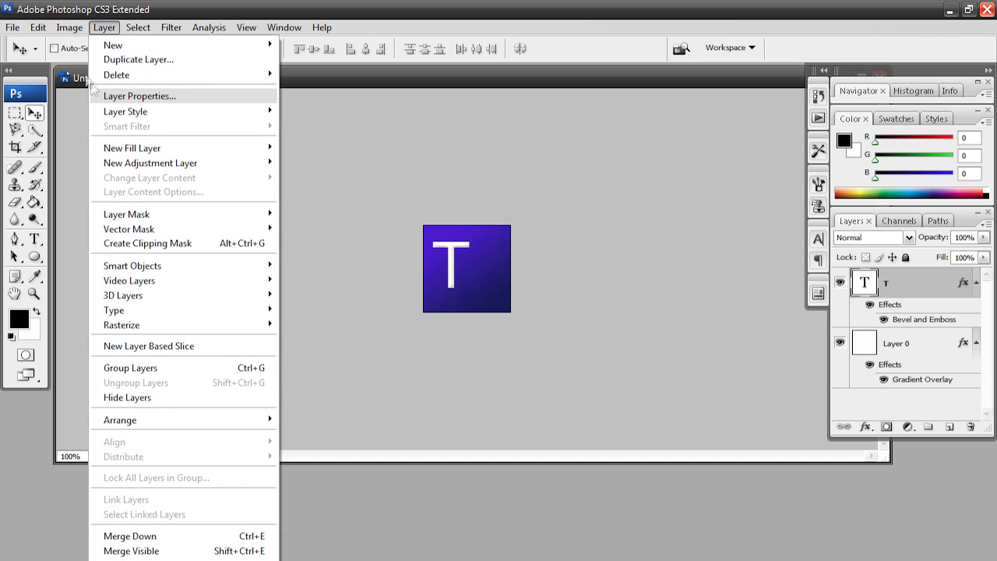
mouse_move(112, 113)
left_click(329, 132)
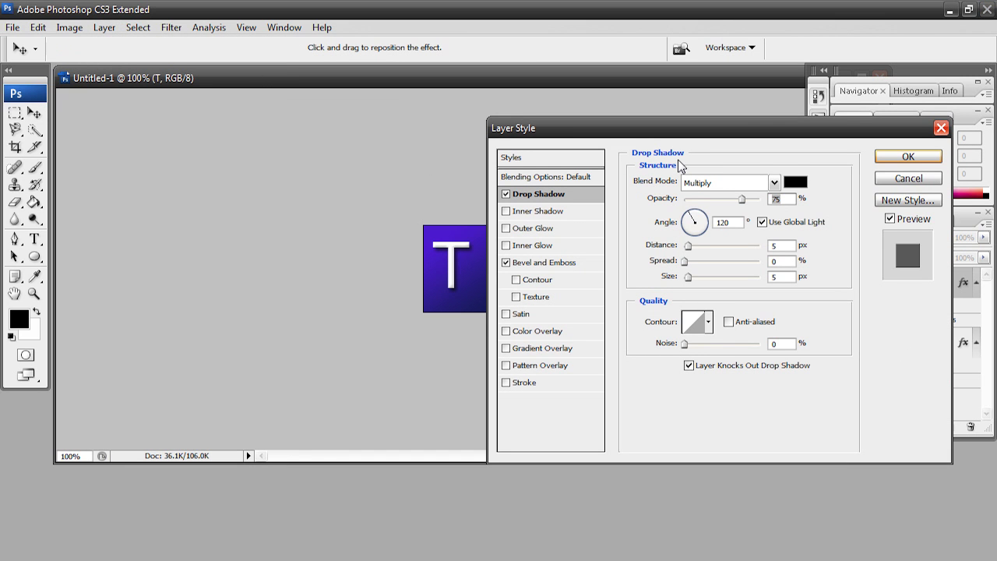
type("15")
key("Return")
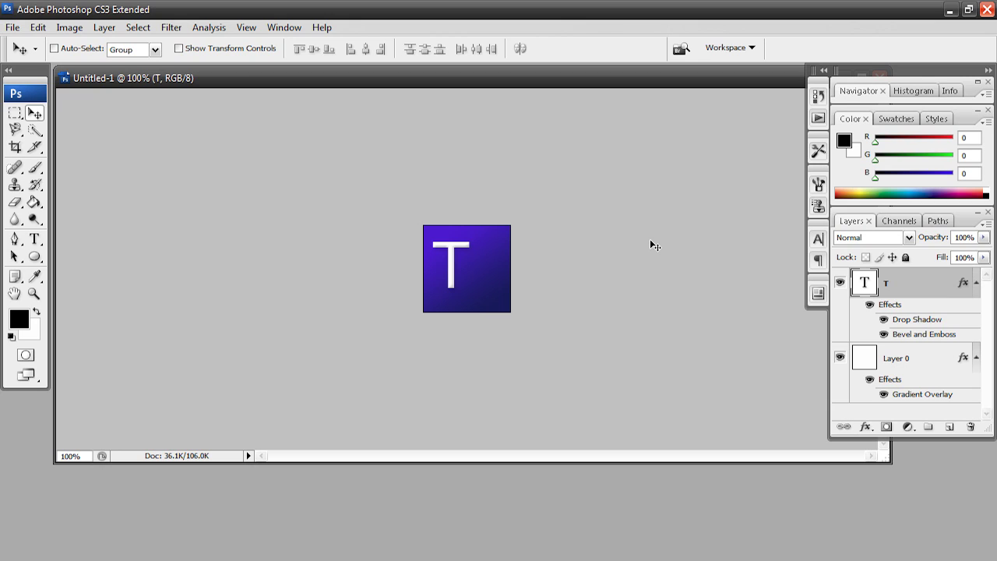
Free-transform the T, nudging it one pixel right, and apply the transformation
key("ctrl+t")
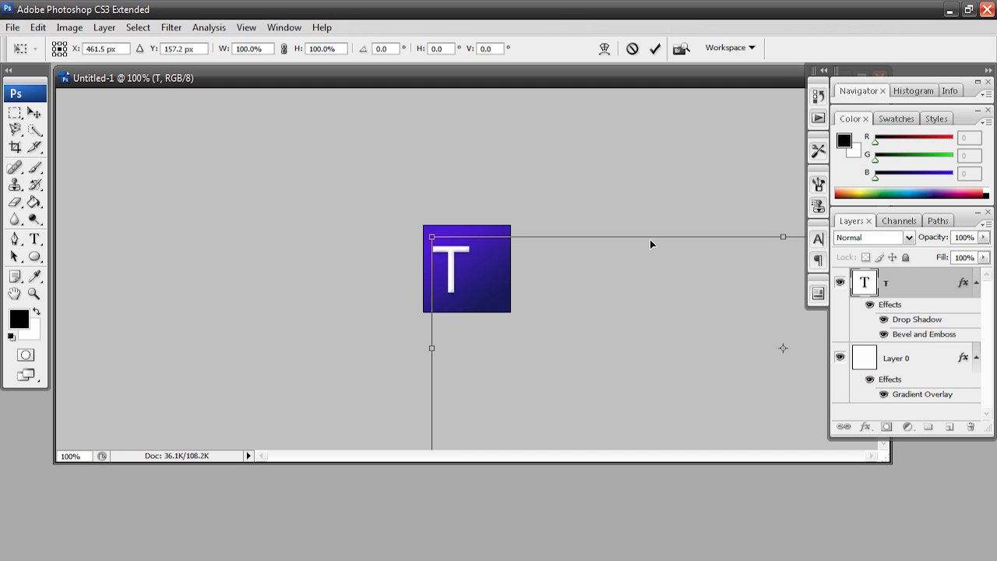
key("Right")
key("Down")
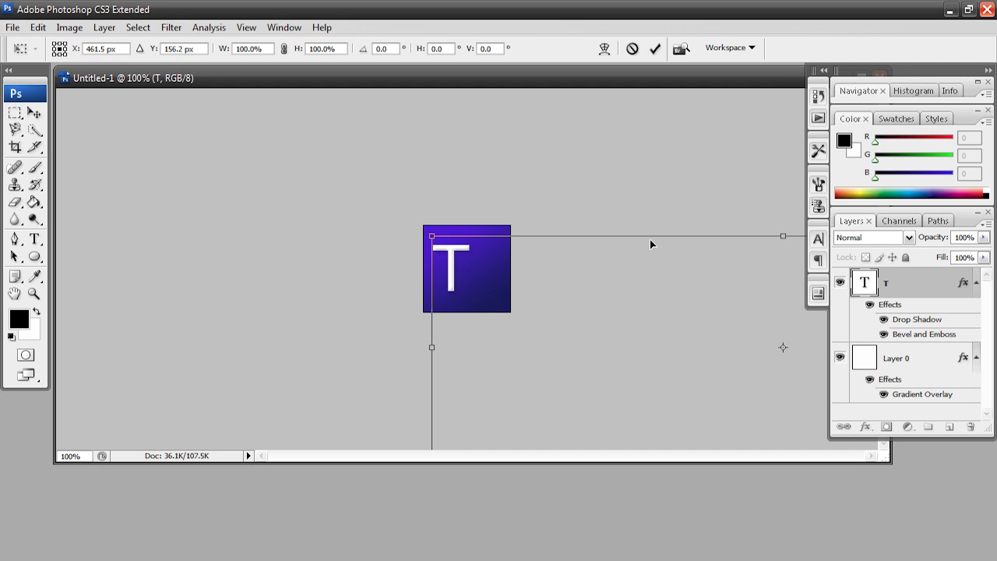
key("Left")
key("Left")
key("Up")
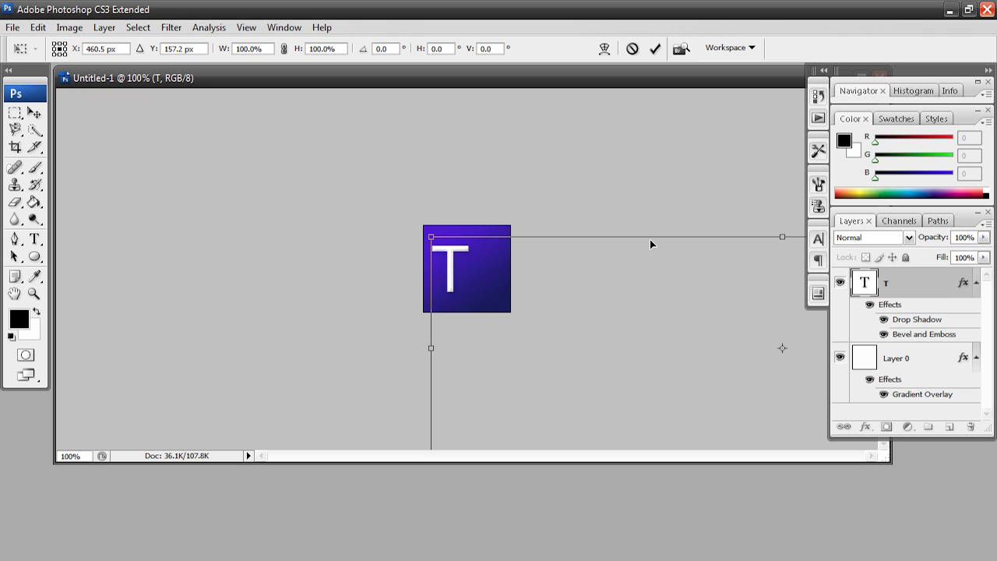
key("Right")
key("Right")
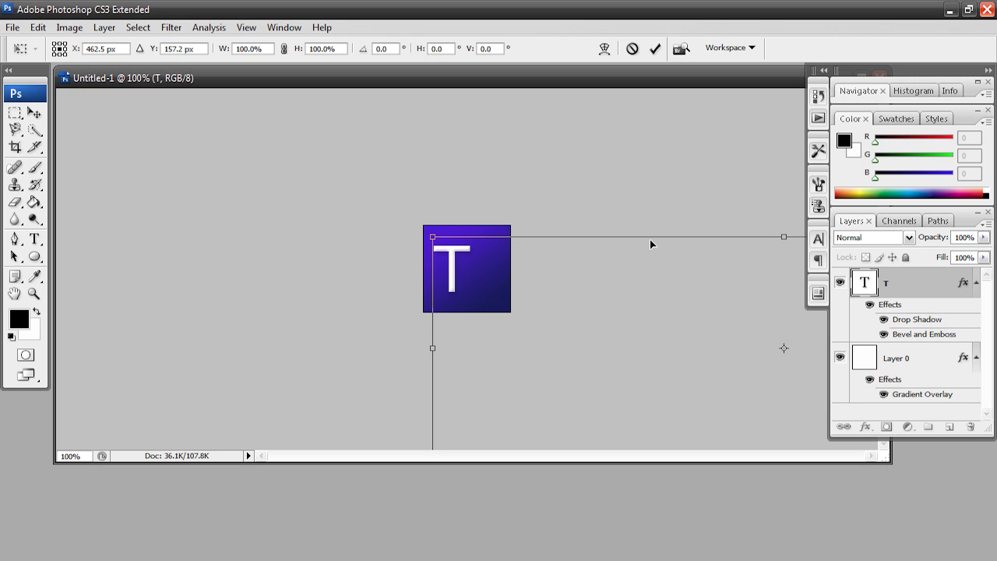
left_click(35, 113)
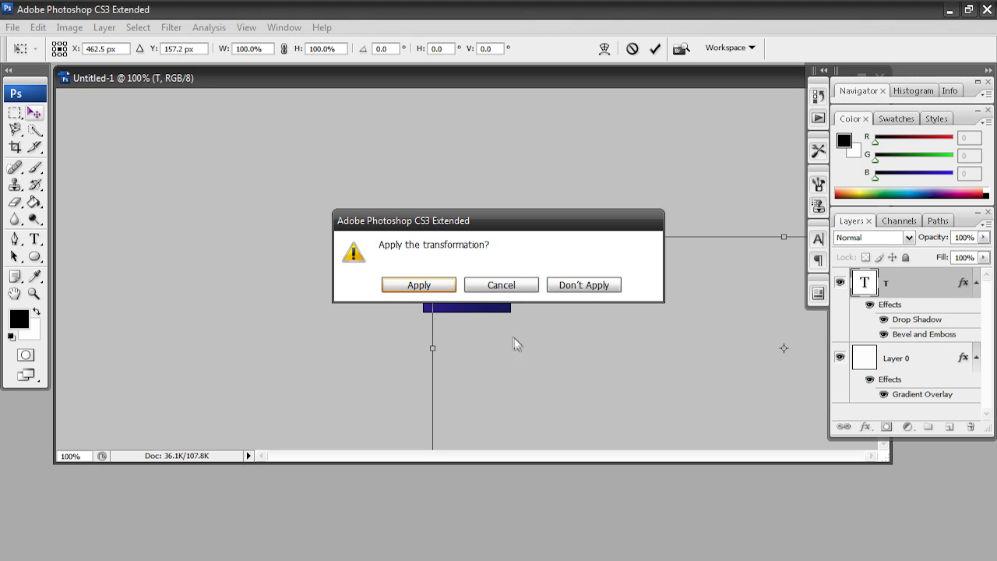
left_click(421, 286)
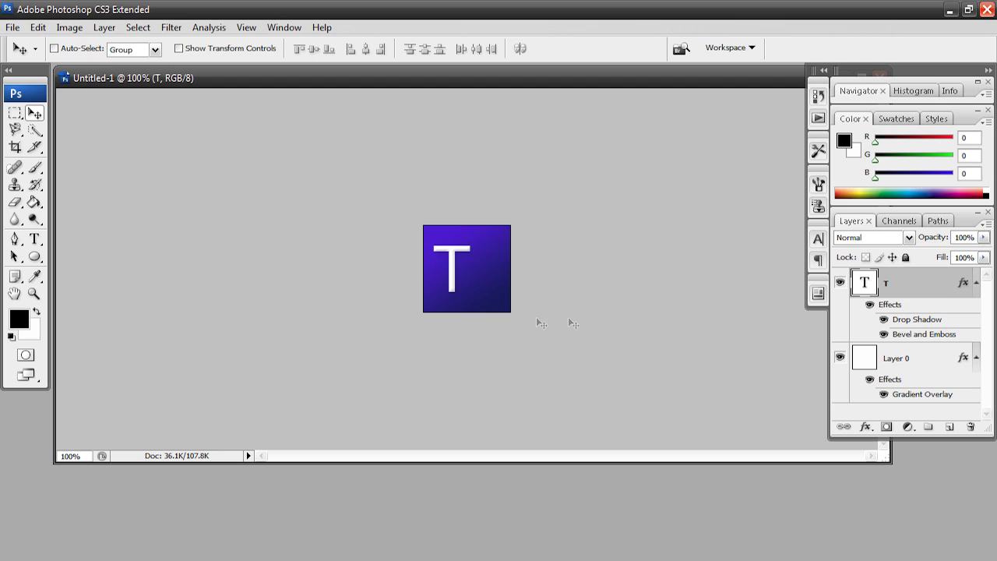
Type a second white T on a new text layer over the square's right side
left_click(34, 240)
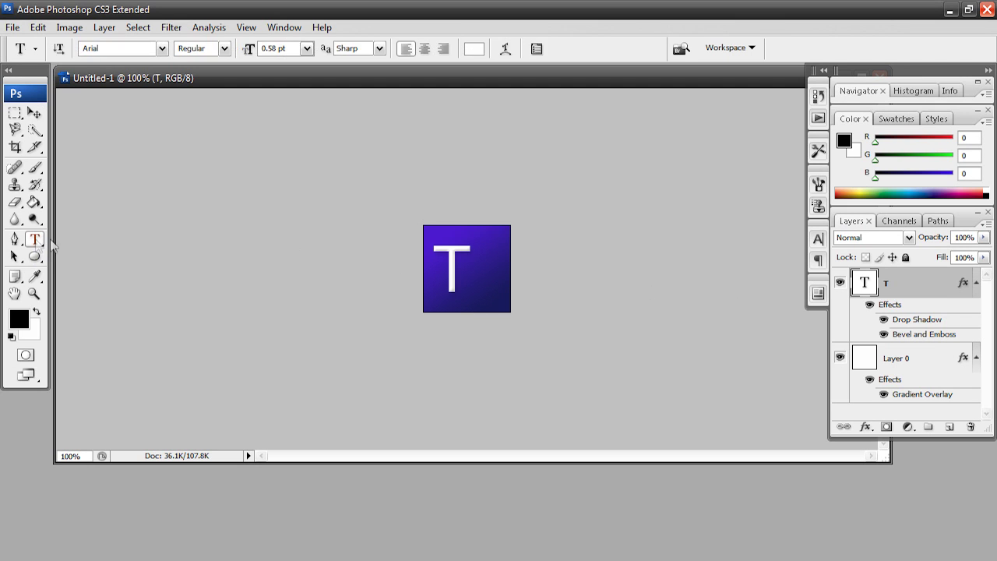
left_click_drag(744, 381, 65, 109)
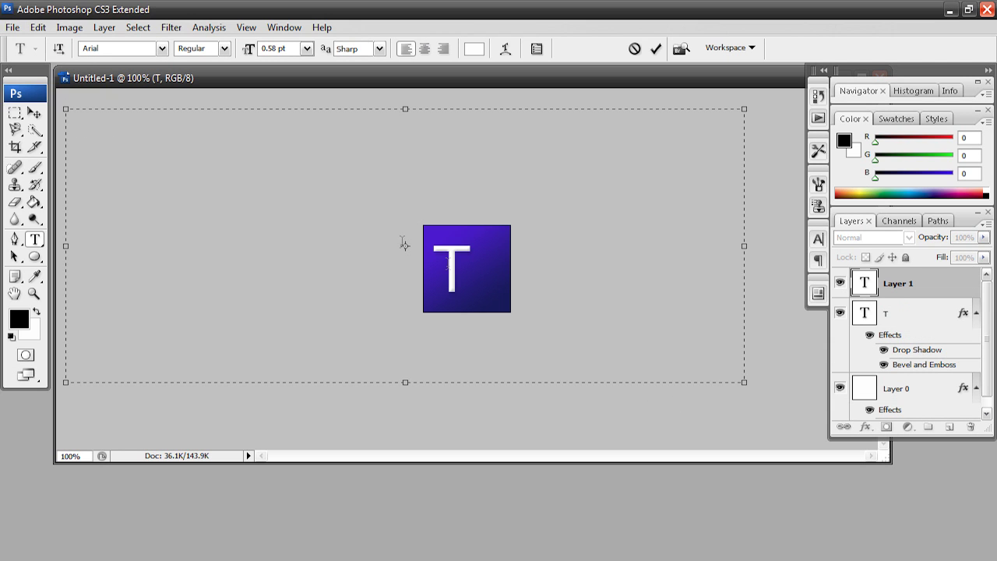
left_click_drag(254, 416, 642, 557)
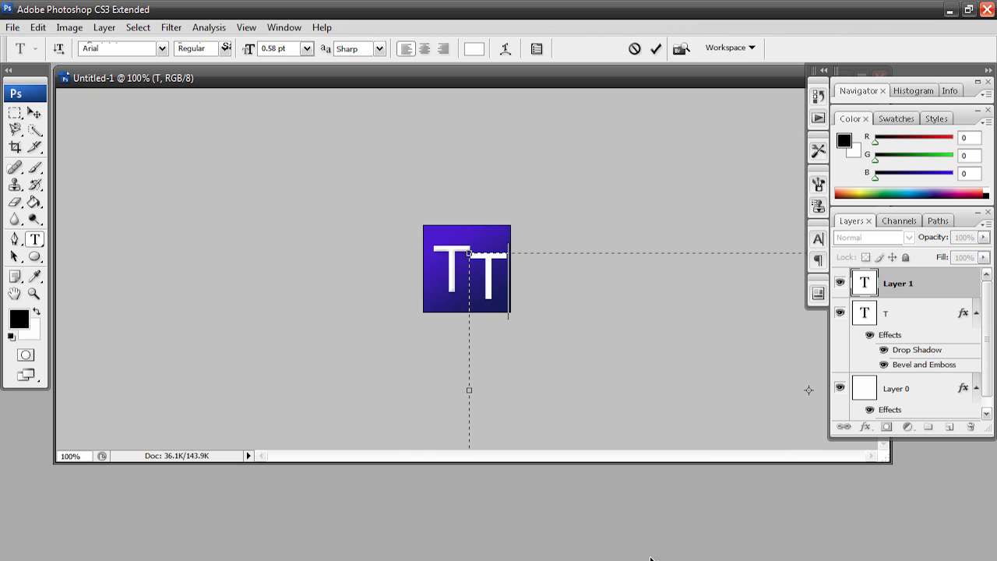
left_click(34, 114)
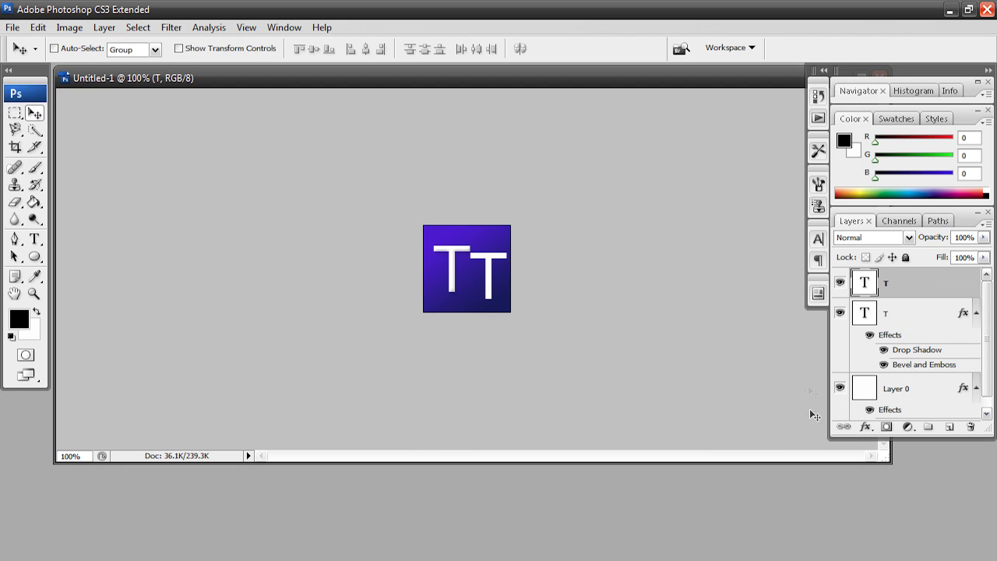
Add a drop shadow with opacity 1 to the second T layer
left_click(865, 427)
left_click(774, 467)
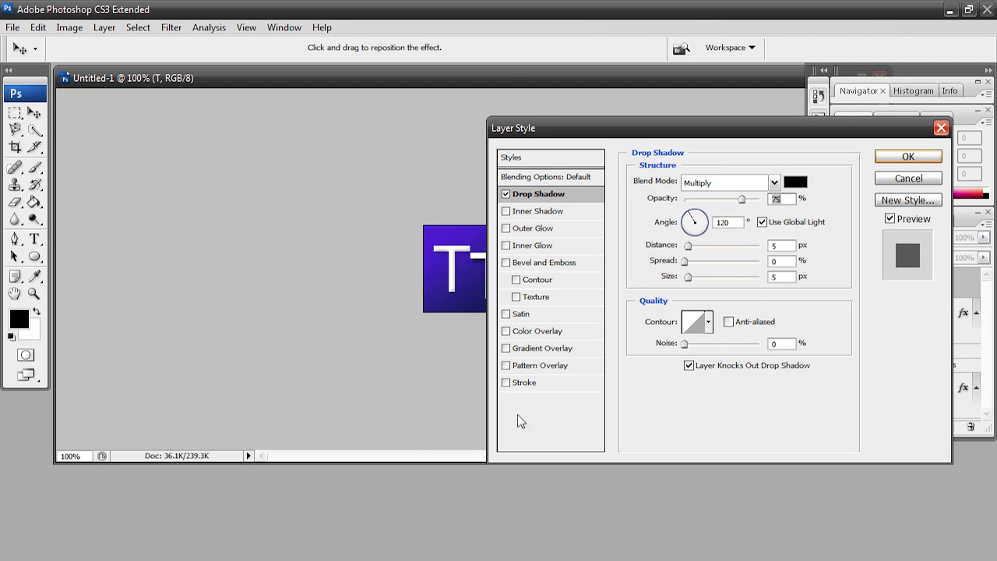
type("1")
key("Return")
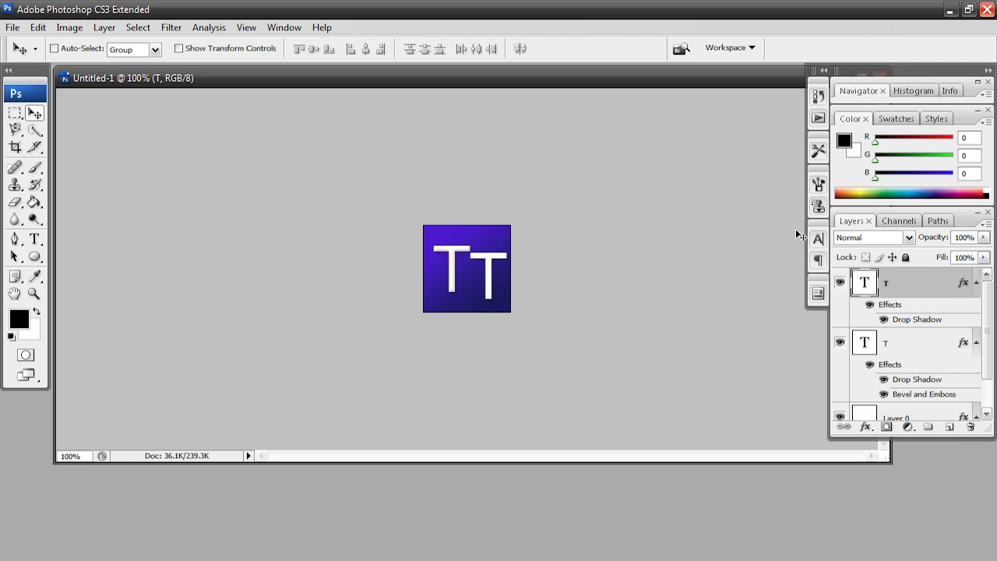
Add a bevel and emboss effect to the second T layer
left_click(865, 427)
left_click(819, 532)
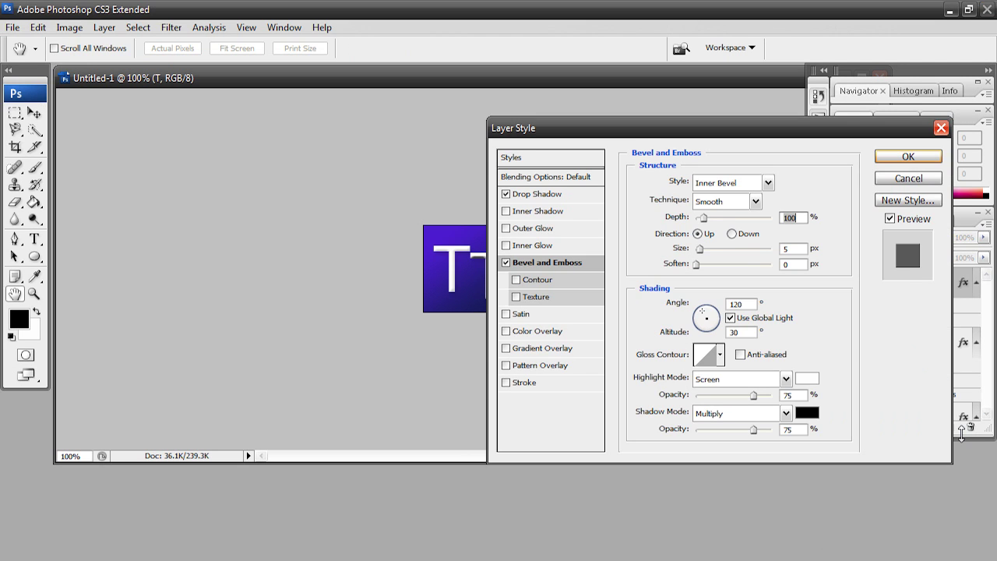
key("Return")
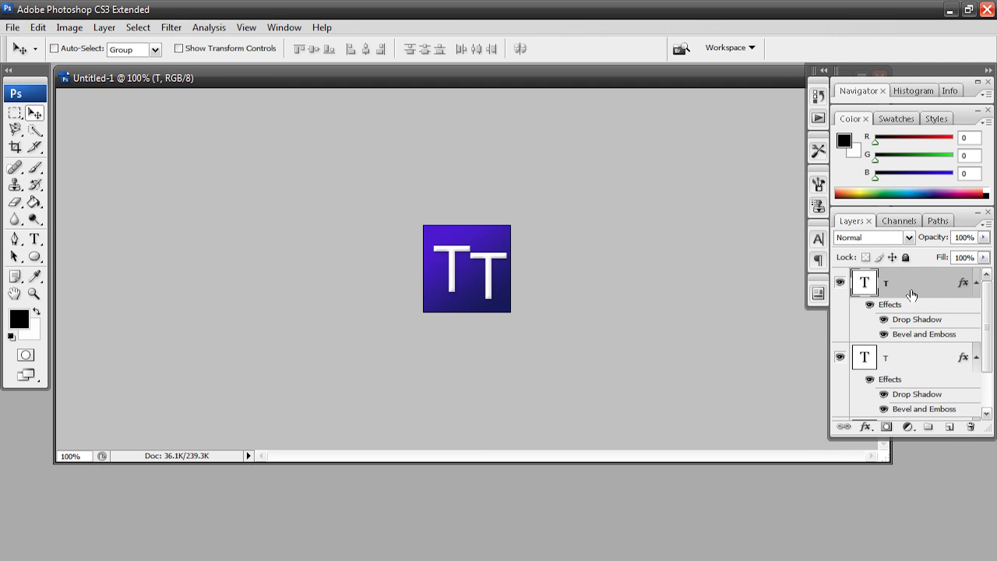
key("ctrl+t")
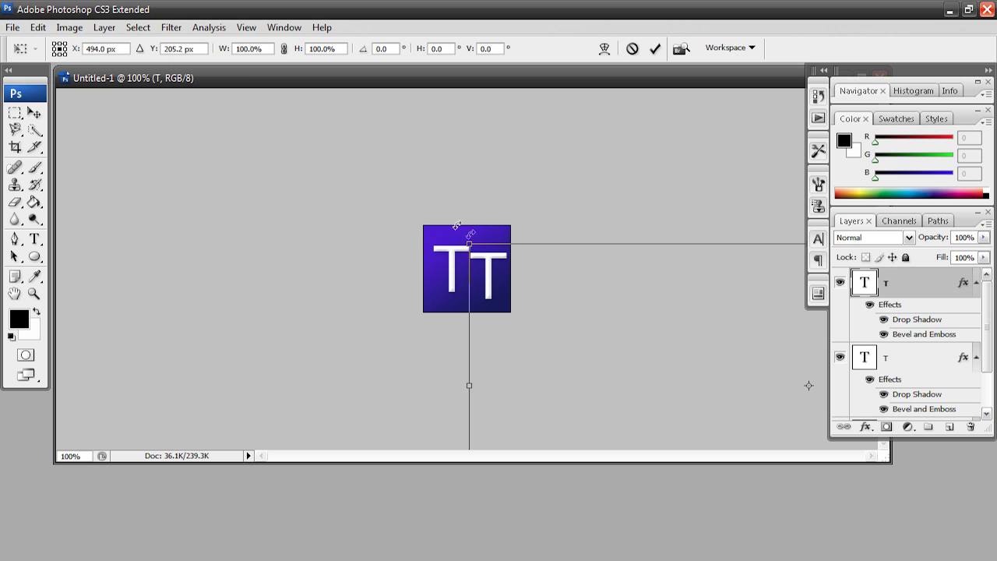
Scale the second T to about 89.6% × 74.8% and nudge it beside the first T
left_click_drag(469, 236, 618, 375)
left_click_drag(719, 427, 566, 314)
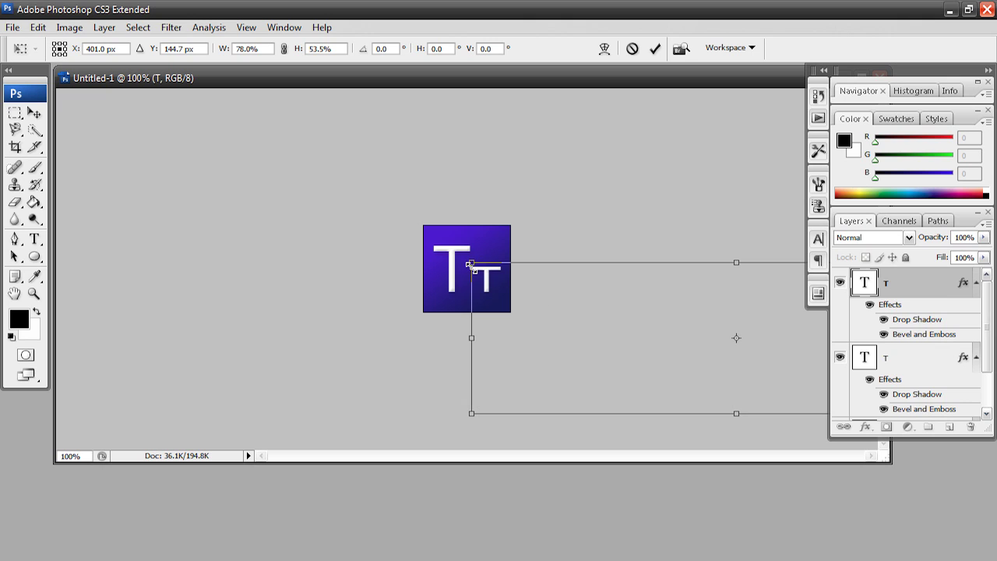
left_click_drag(471, 262, 420, 228)
left_click_drag(506, 291, 547, 320)
left_click_drag(463, 256, 433, 233)
left_click_drag(517, 300, 556, 312)
key("Down")
key("Down")
key("Down")
key("Down")
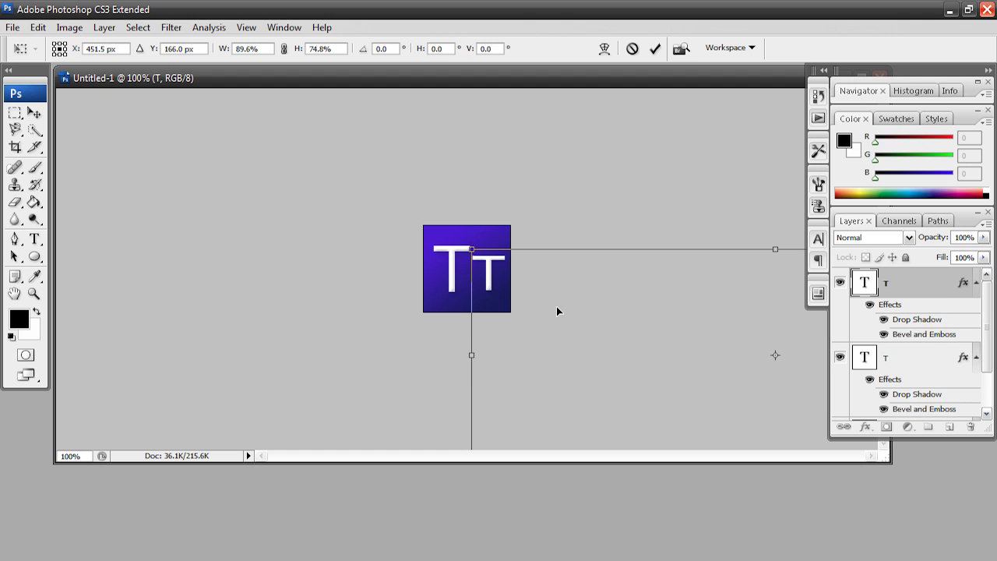
key("Left")
key("Left")
key("Left")
key("Left")
key("Left")
key("Left")
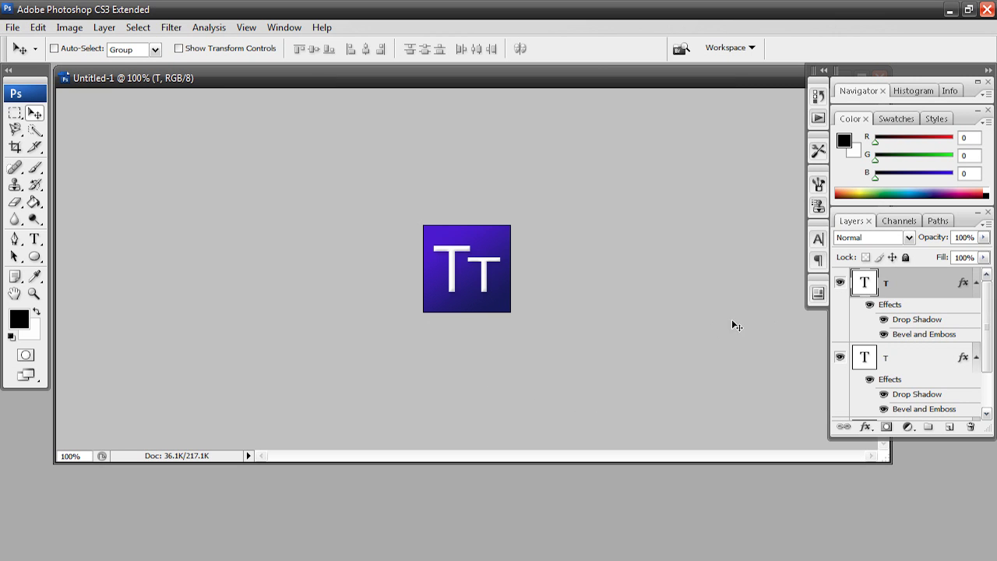
left_click(13, 28)
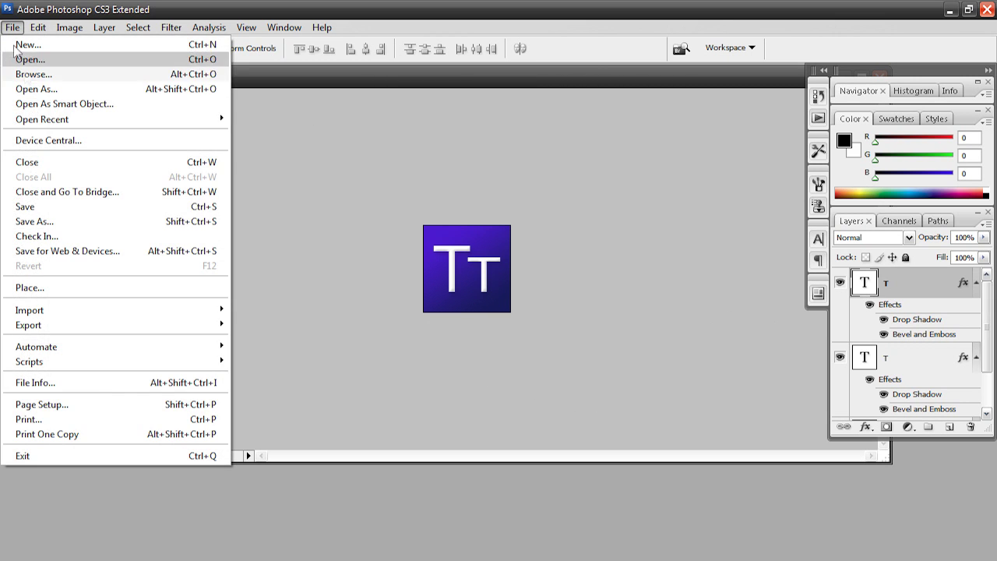
Save the icon as PNG file dsdsds.png with default, non-interlaced PNG options
left_click(19, 221)
type("dsdsd")
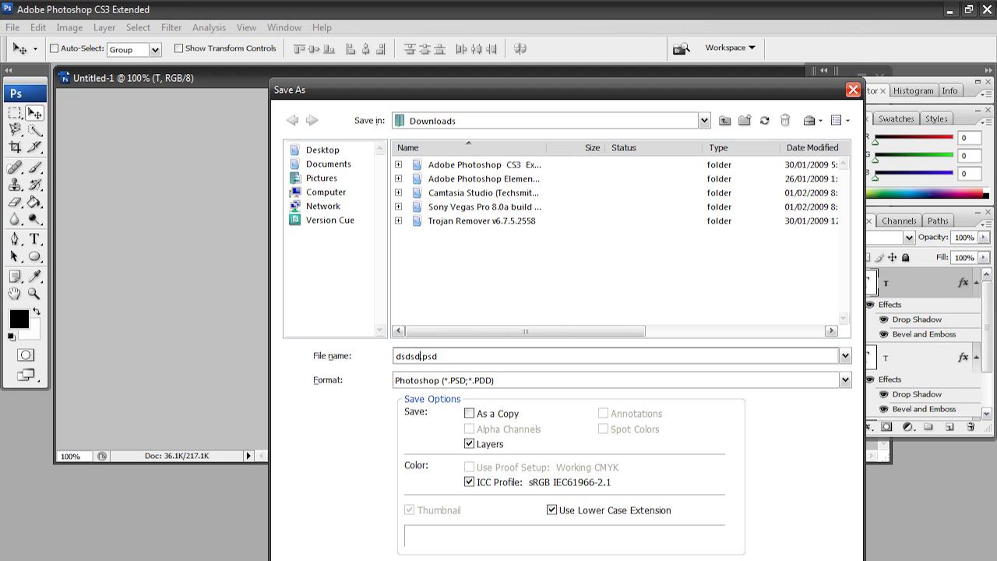
type("s")
left_click(832, 382)
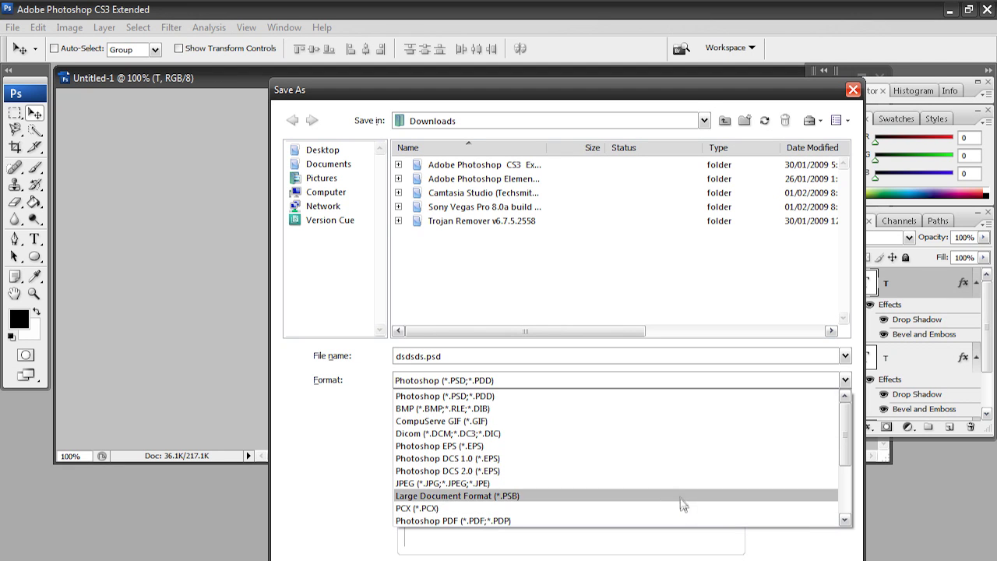
scroll(740, 490, "down", 3)
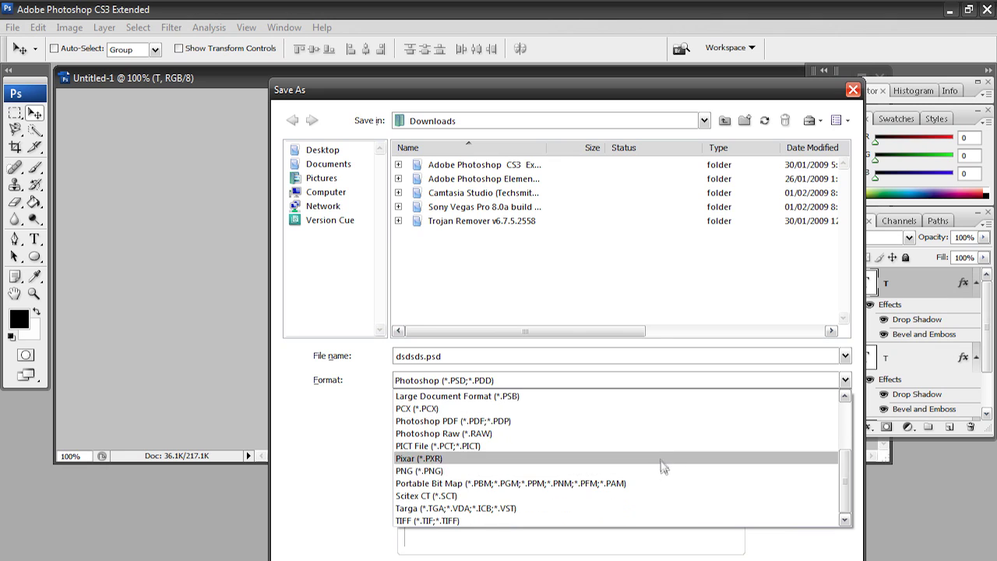
left_click(663, 471)
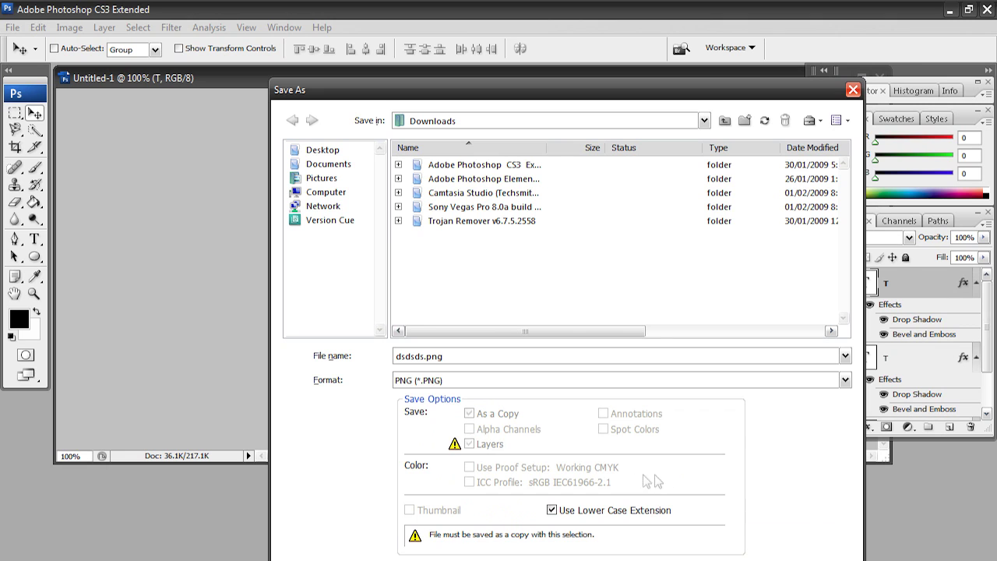
key("Return")
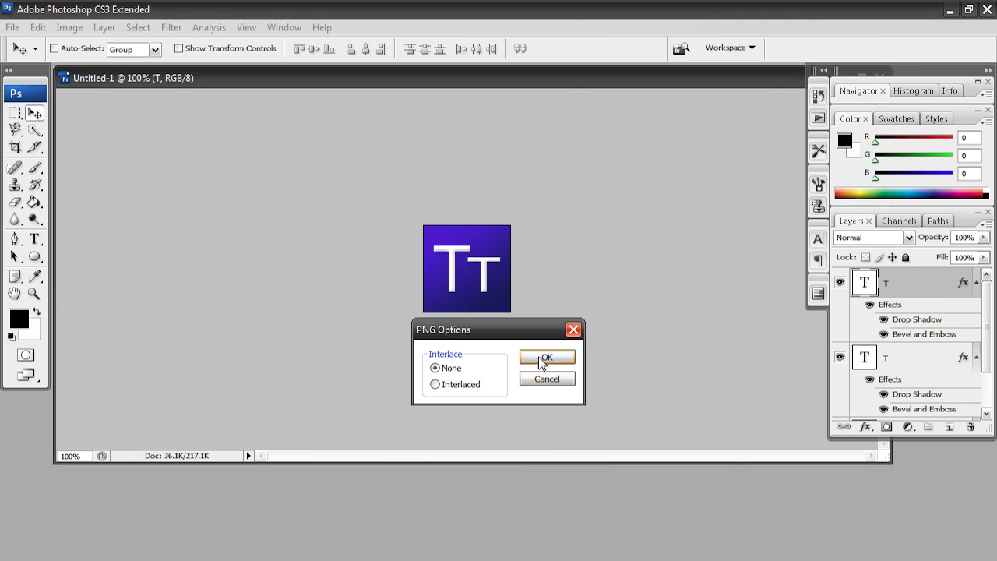
left_click(544, 358)
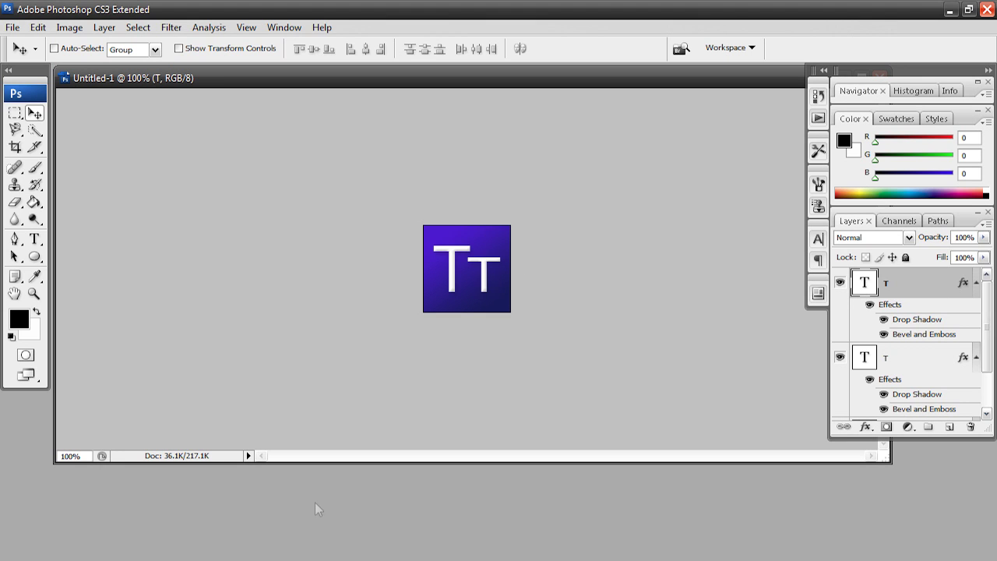